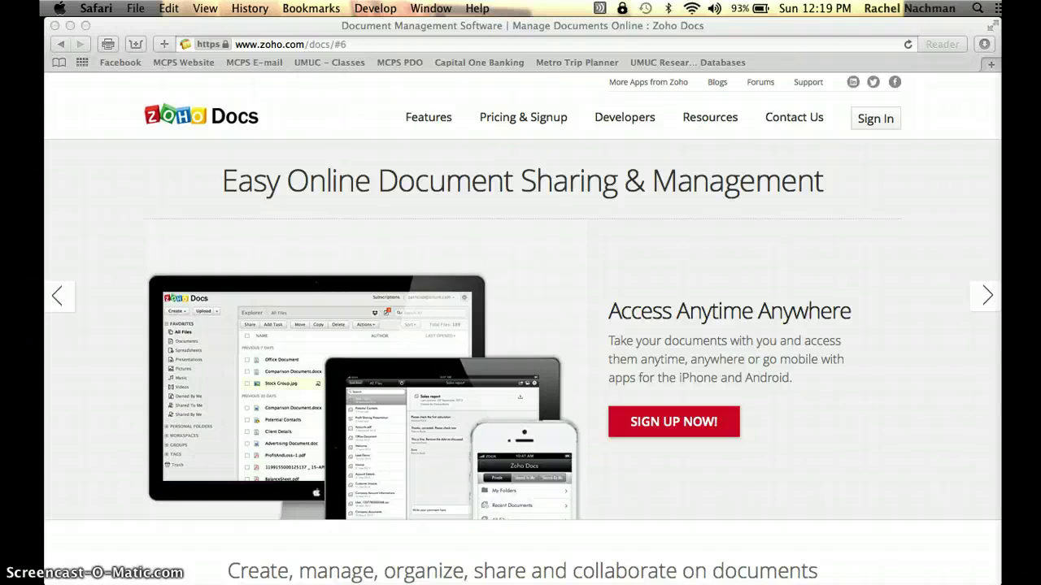
left_click(370, 44)
left_click_drag(372, 44, 234, 44)
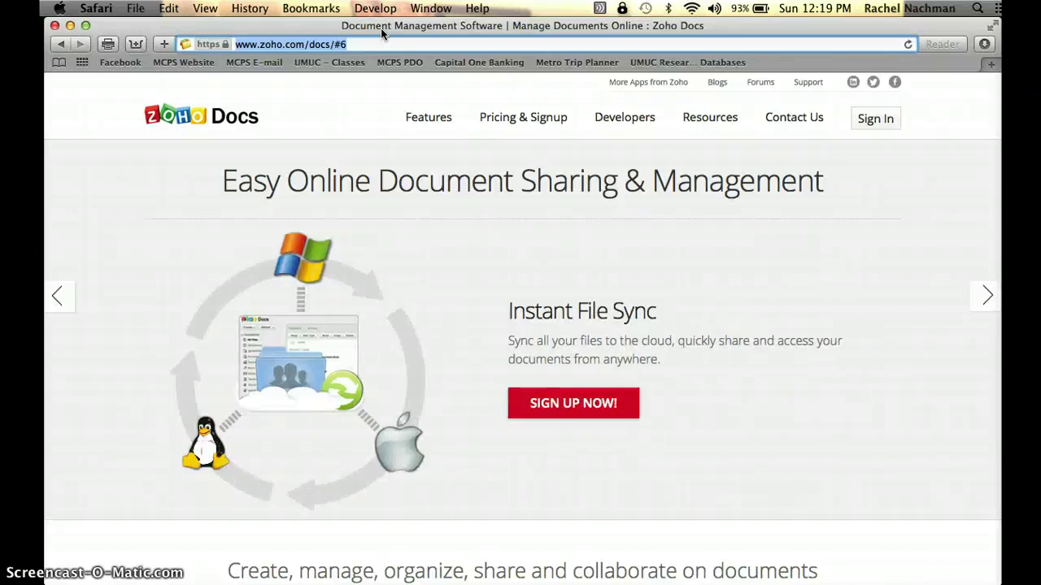
left_click(367, 44)
mouse_move(368, 44)
left_mouse_down()
mouse_move(196, 40)
mouse_move(358, 44)
left_mouse_up()
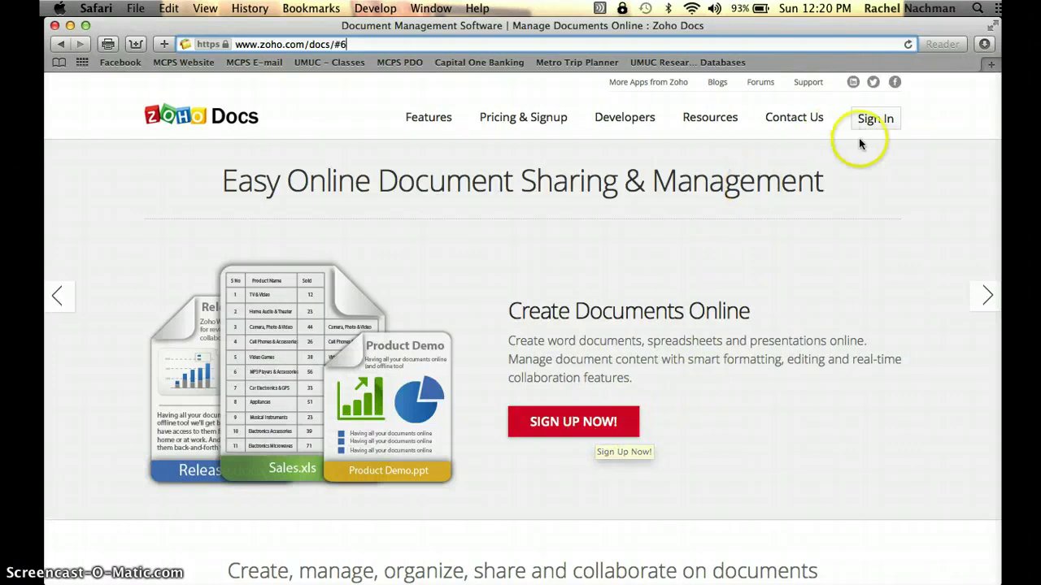
- Sign in to the Zoho Docs account with the prefilled e-mail address and password
left_click(874, 118)
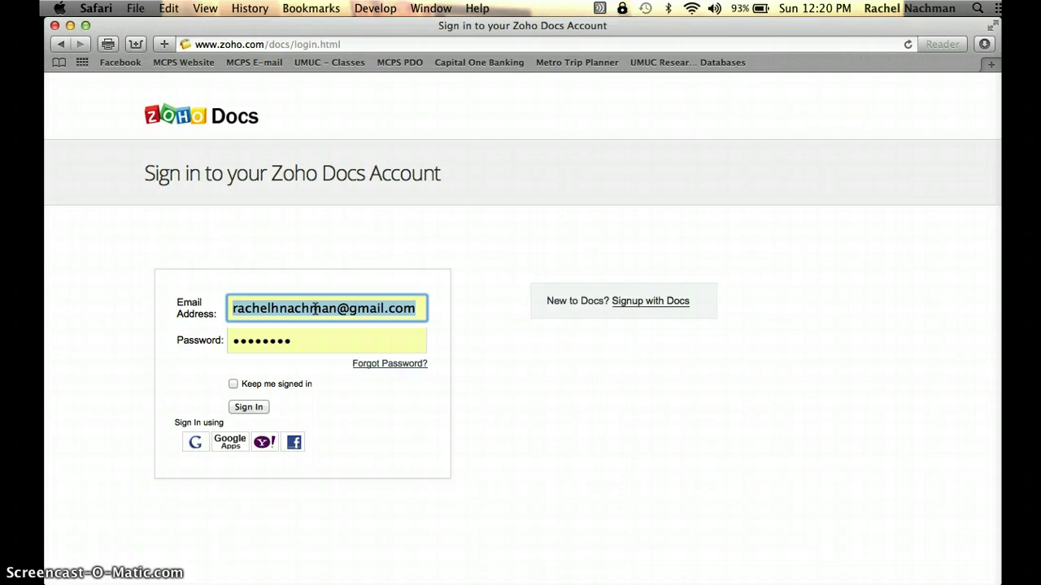
left_click(417, 307)
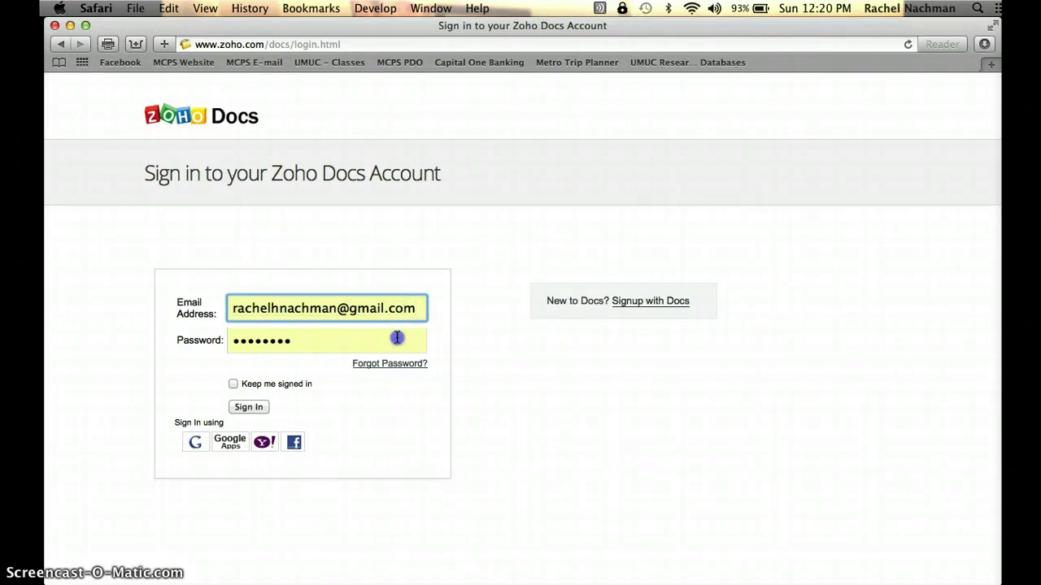
left_click(397, 338)
left_click(256, 407)
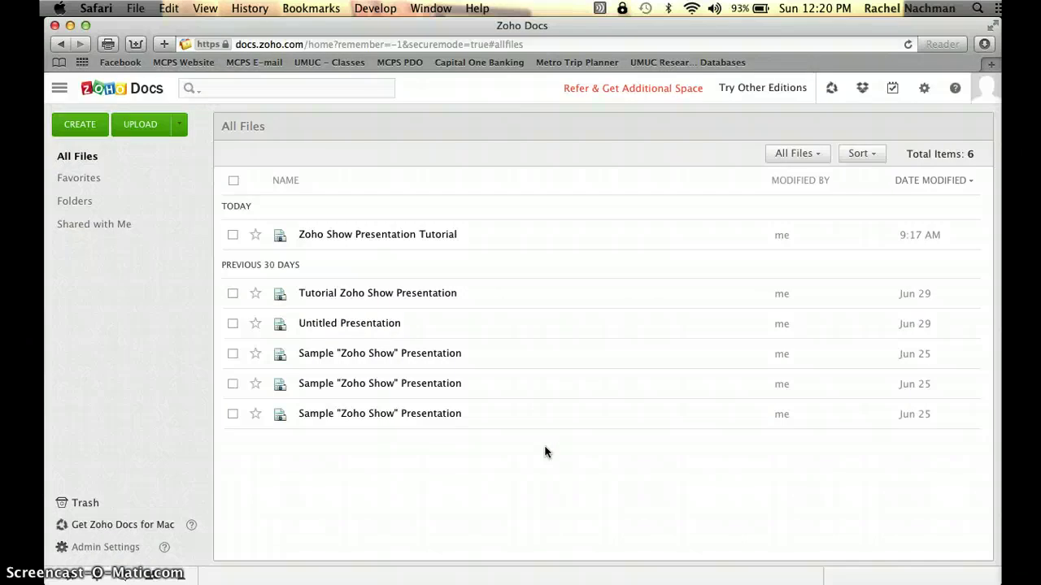
- Create a new presentation and name it Zoho Show Tutorial
left_click(81, 124)
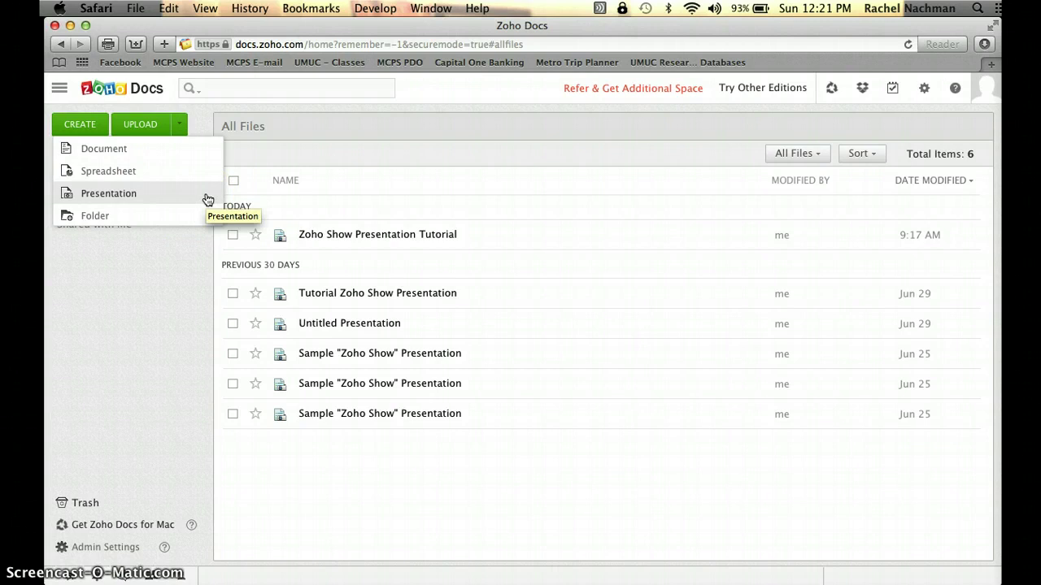
left_click(168, 195)
left_click(169, 196)
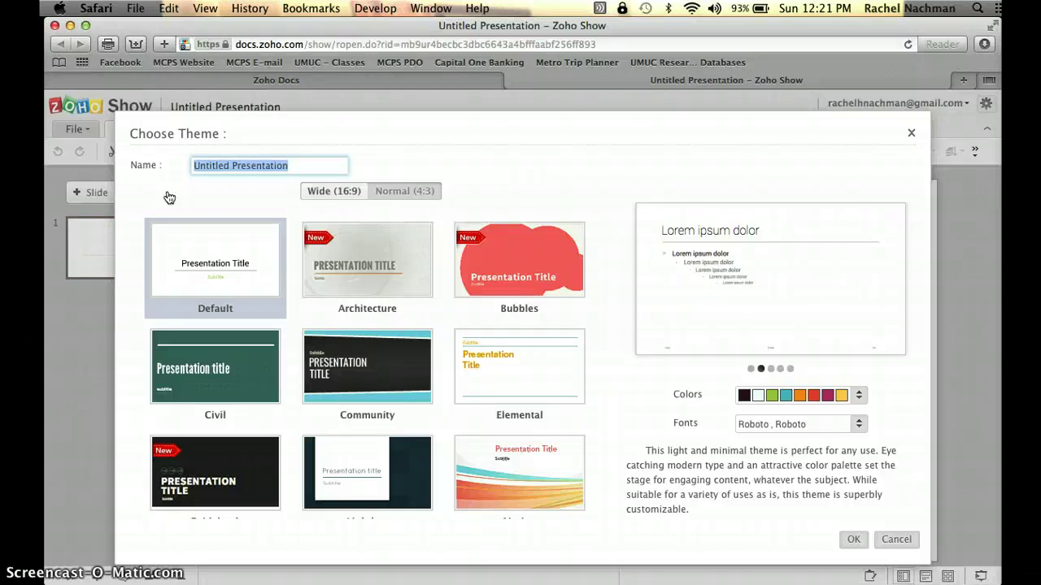
type("Zoh")
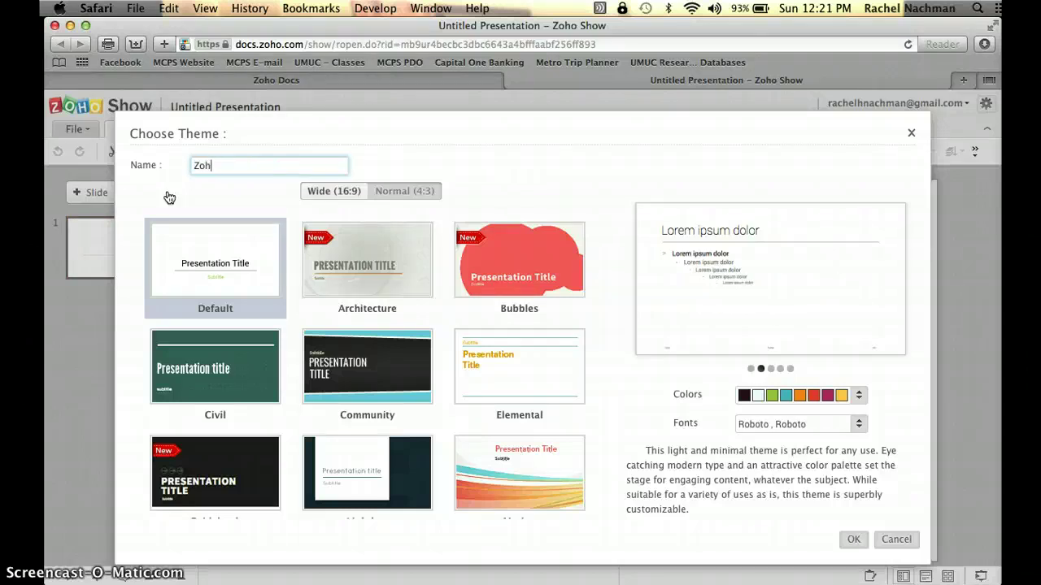
type("o Show Tutorial")
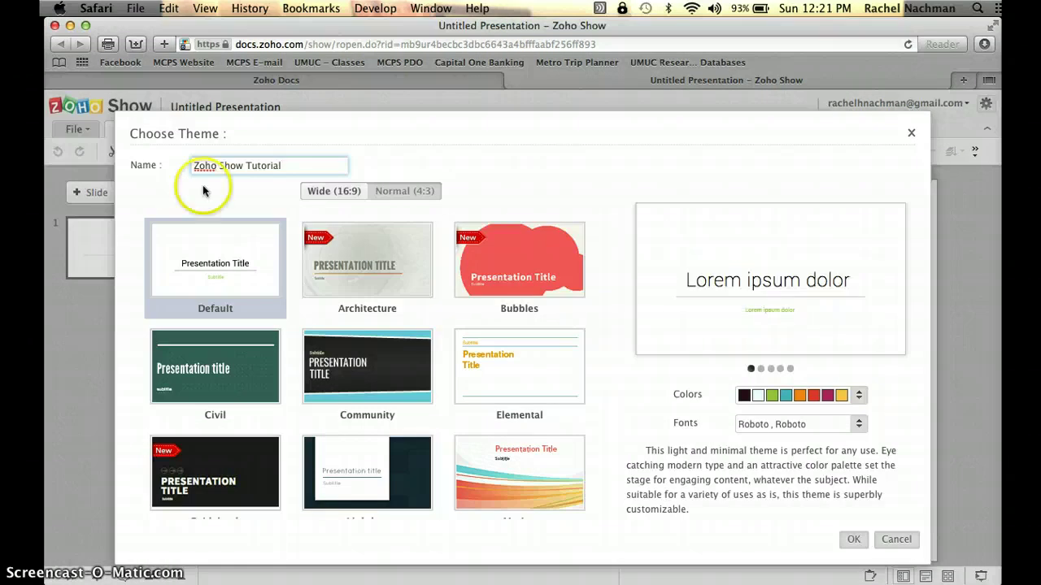
- Browse the available wide (16:9) themes and select the Community theme
scroll(499, 383, "down", 1)
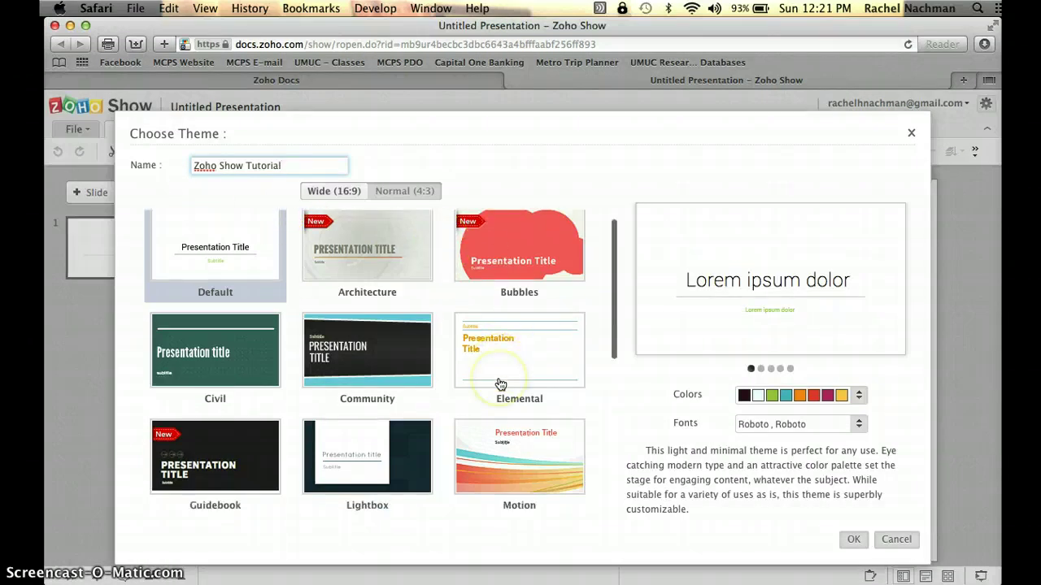
scroll(500, 383, "up", 1)
scroll(499, 383, "down", 10)
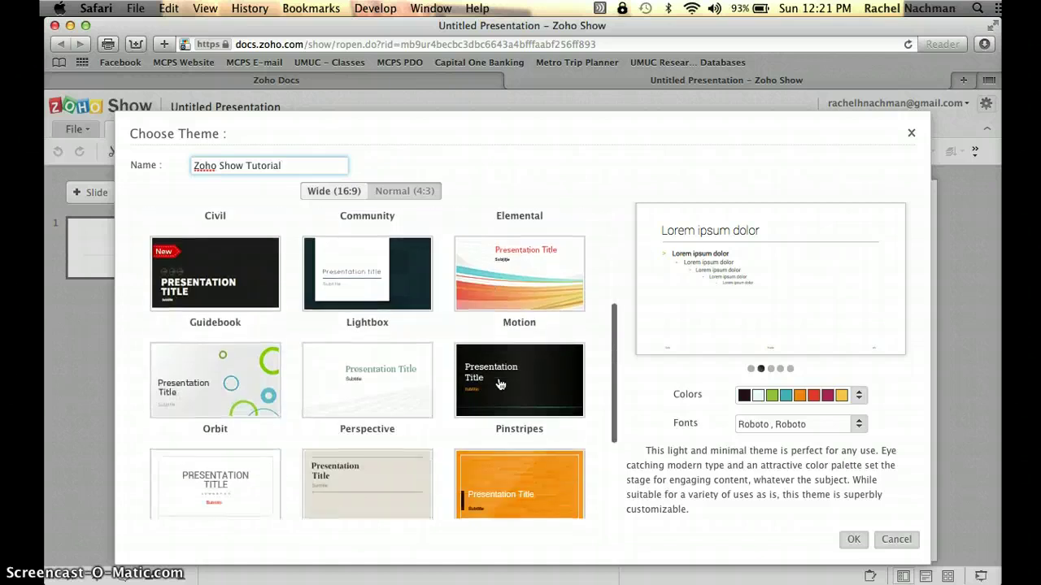
scroll(500, 383, "up", 10)
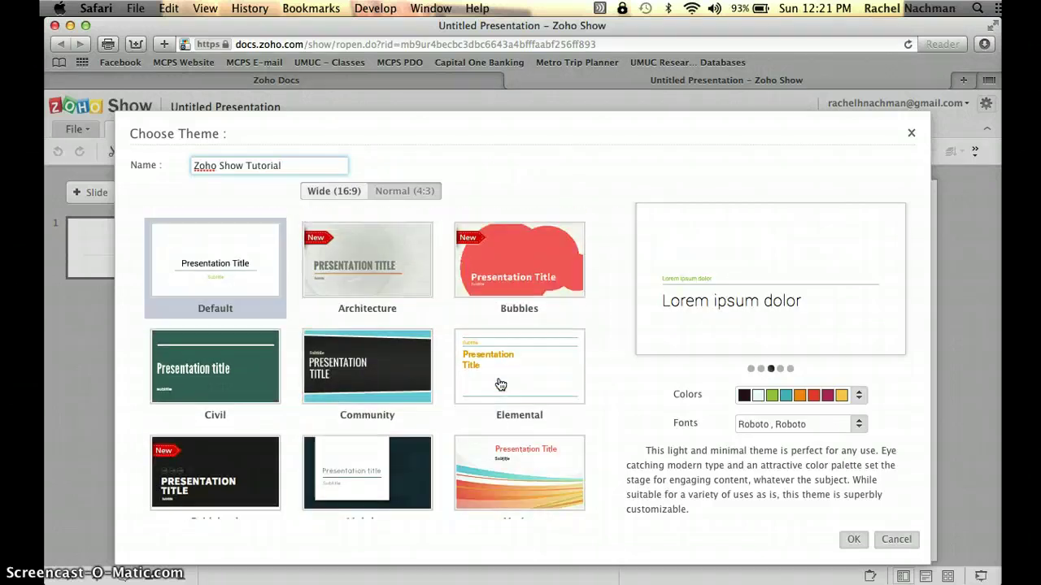
left_click(401, 388)
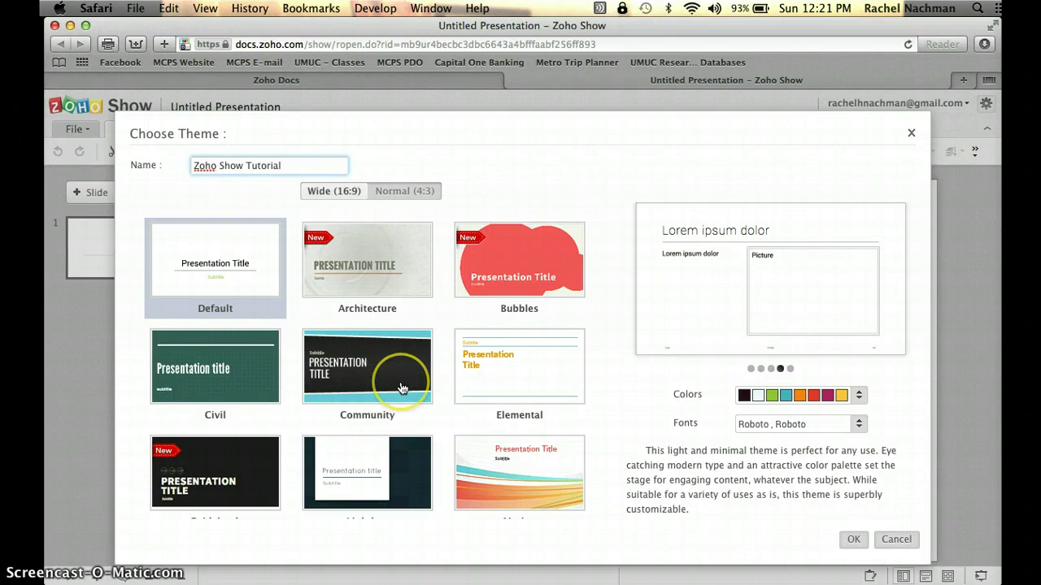
left_click(401, 388)
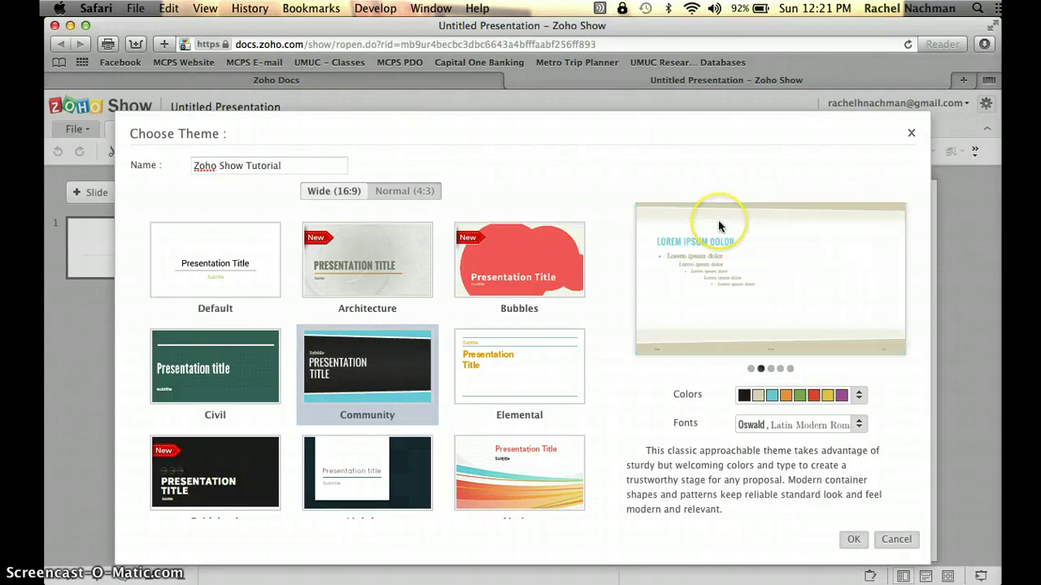
- Look through the Community theme's color and font choices, keep the default ones and create the presentation
left_click(859, 396)
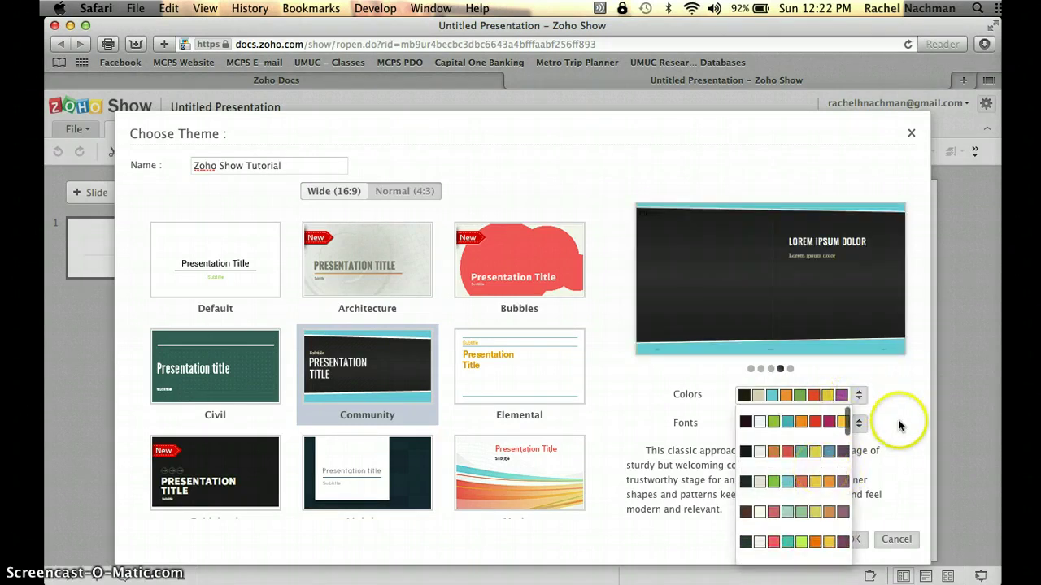
left_click(897, 421)
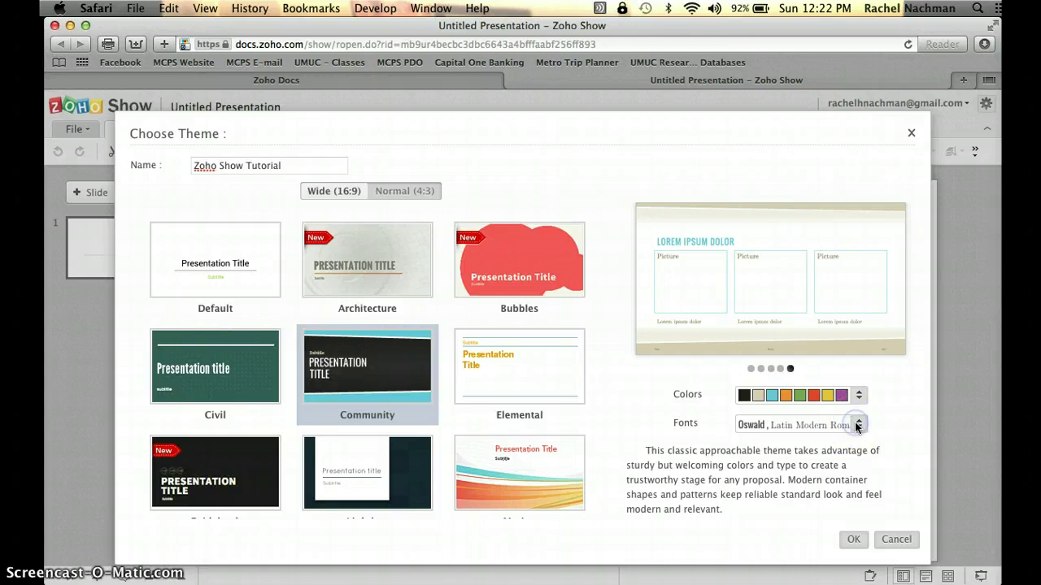
left_click(859, 423)
scroll(785, 519, "down", 4)
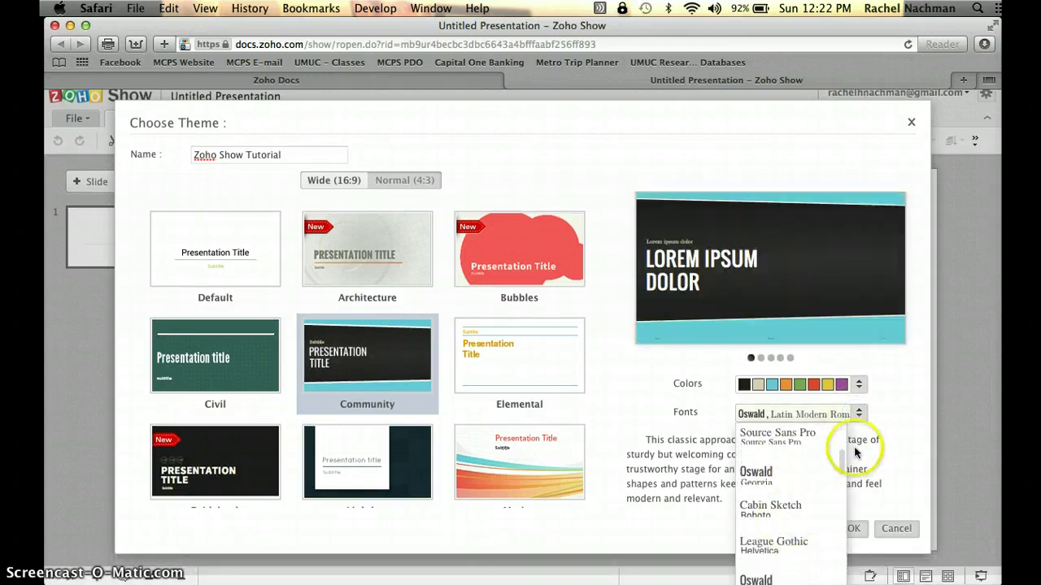
scroll(864, 417, "up", 4)
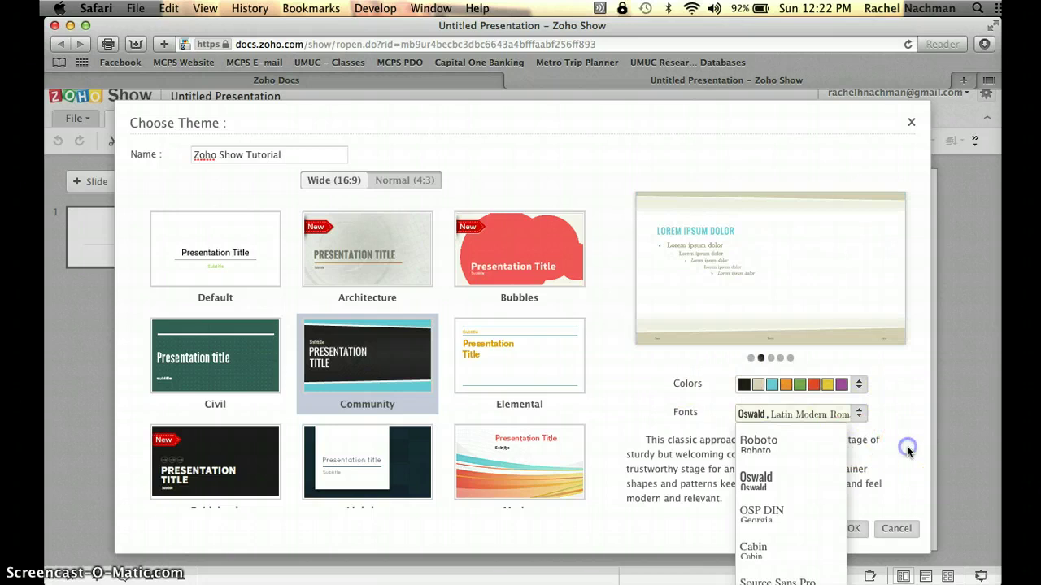
left_click(907, 446)
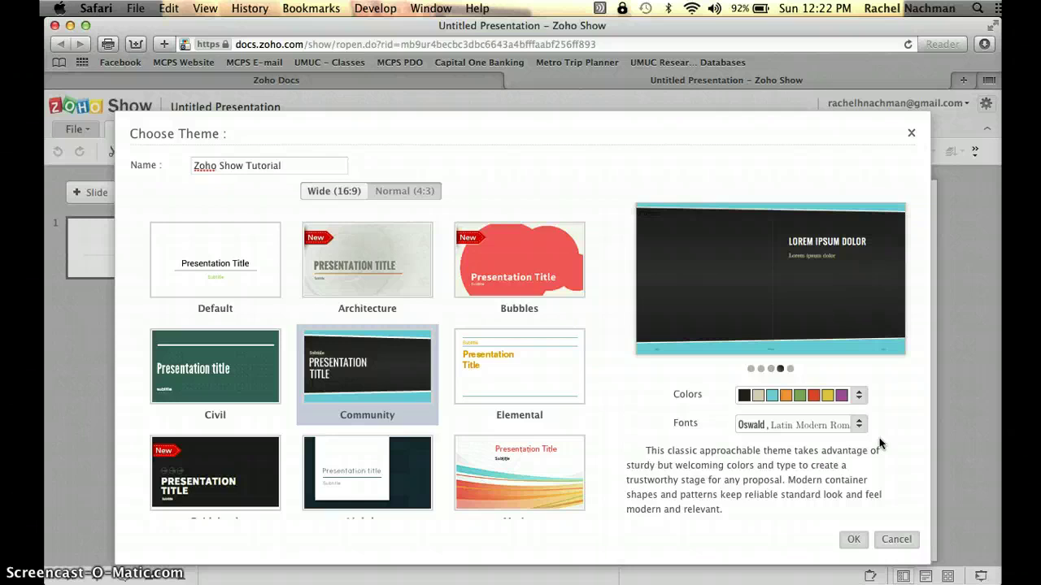
left_click(854, 540)
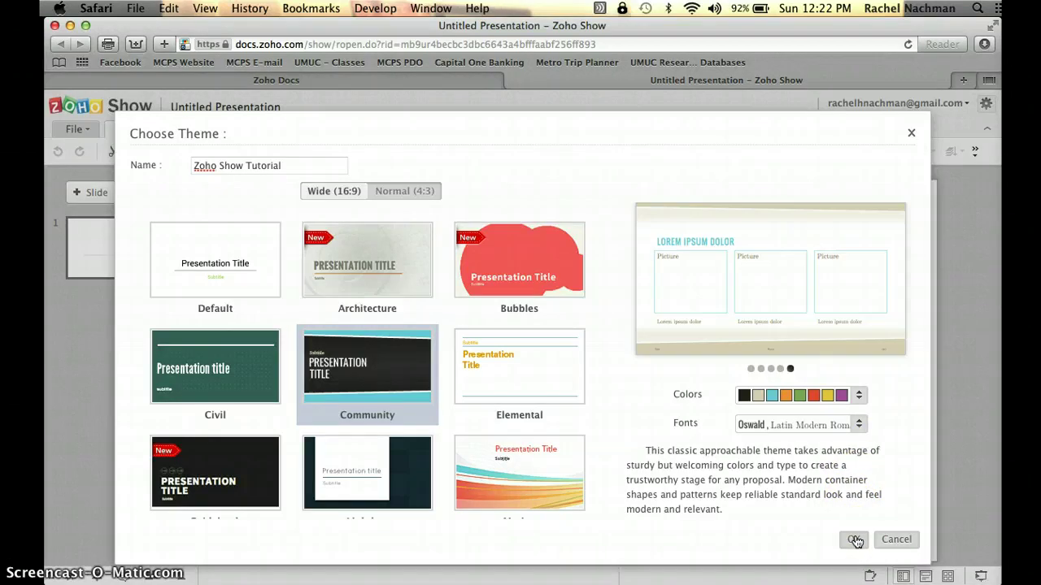
left_click(854, 540)
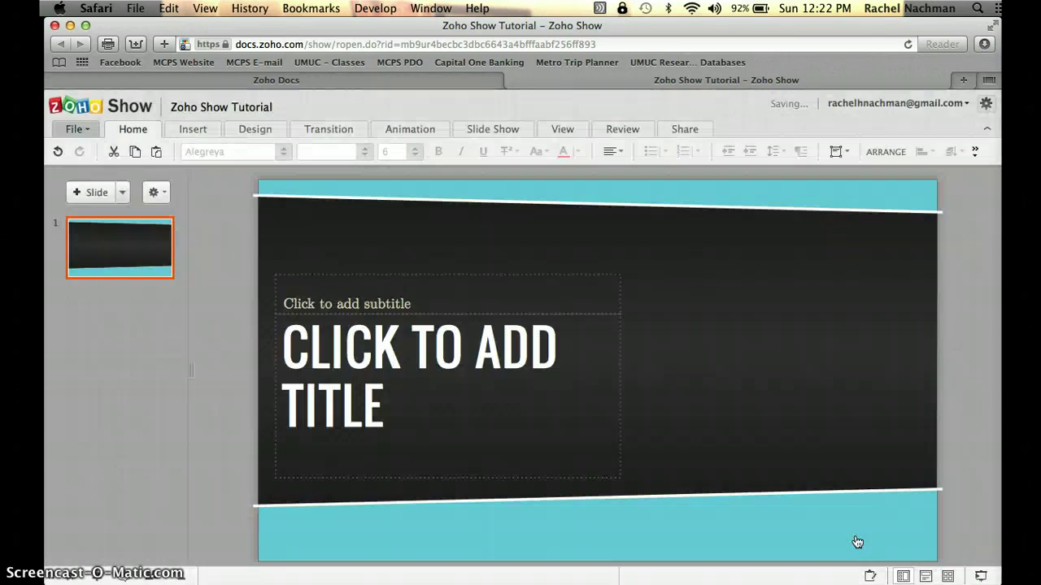
left_click(680, 480)
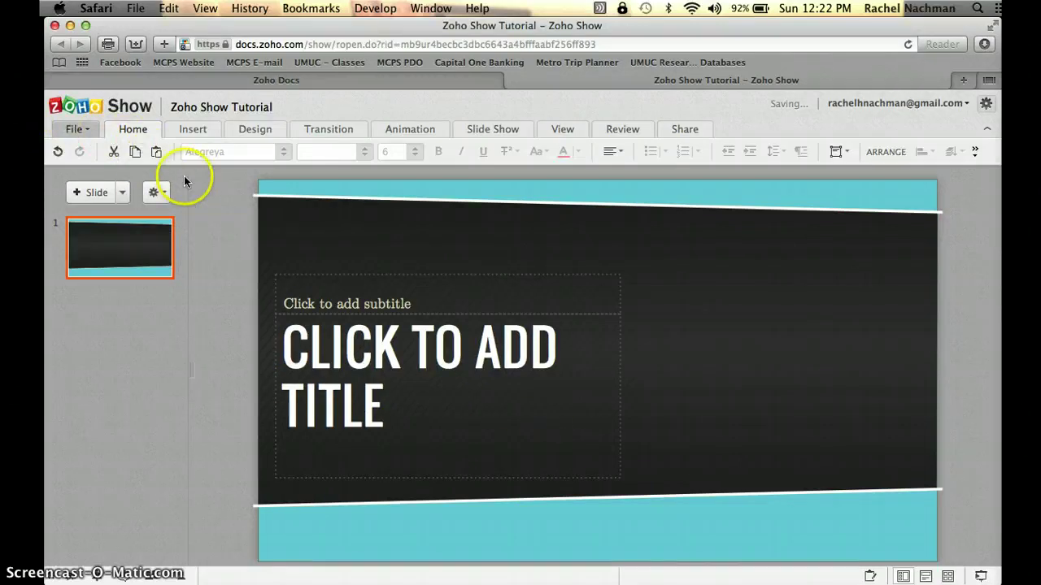
left_click(271, 106)
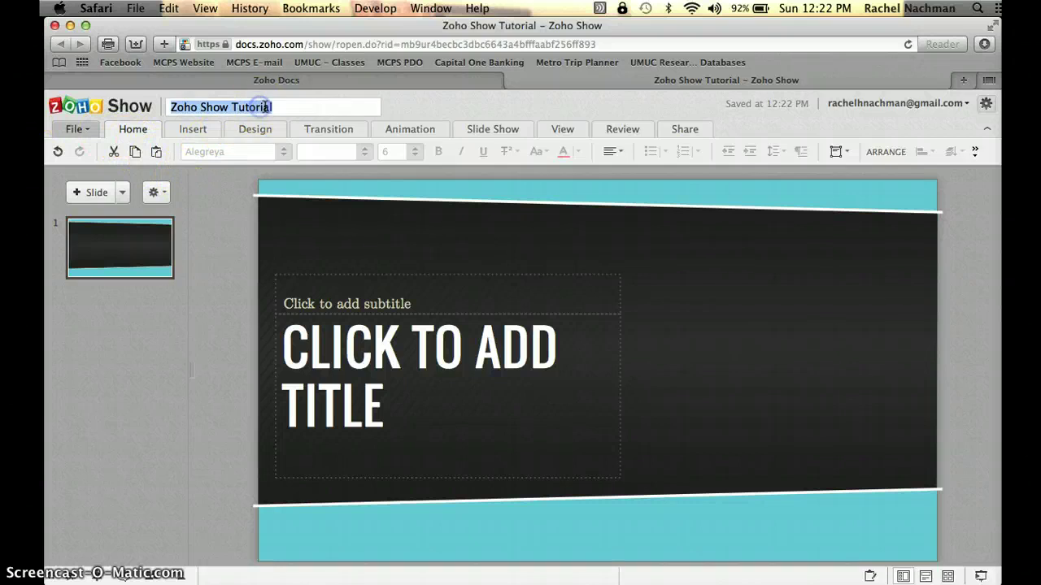
left_click_drag(289, 106, 156, 106)
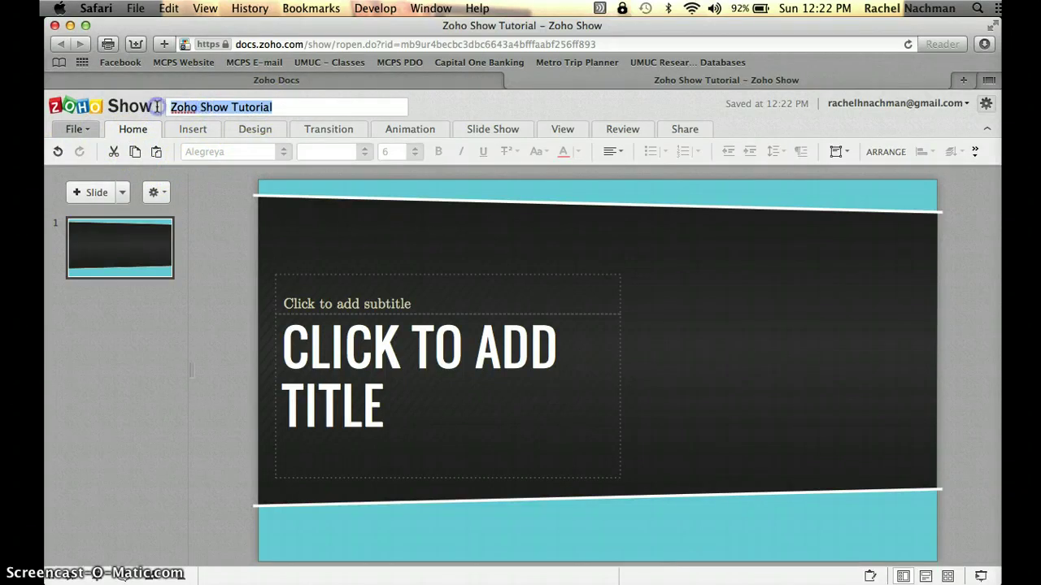
left_click(214, 187)
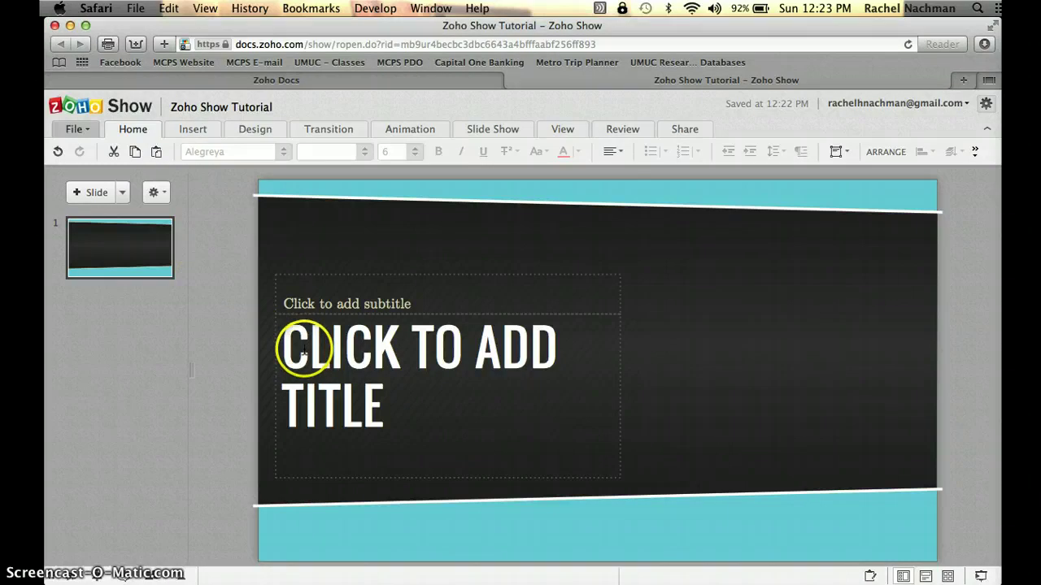
- Enter ZOHO SHOW TUTORIAL as the first slide's title and delete the empty subtitle placeholder
left_click(380, 351)
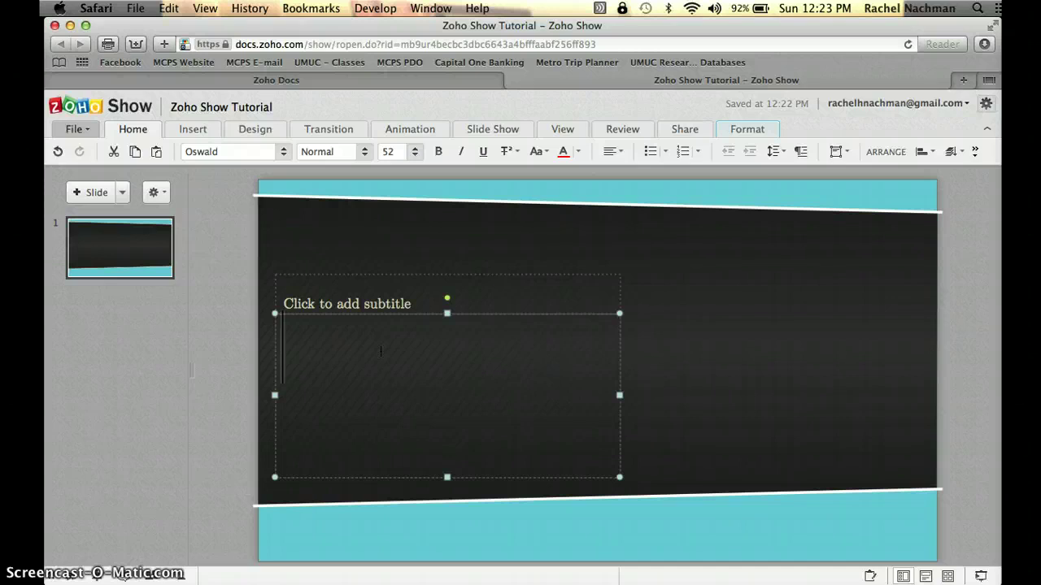
type("ZOHO ")
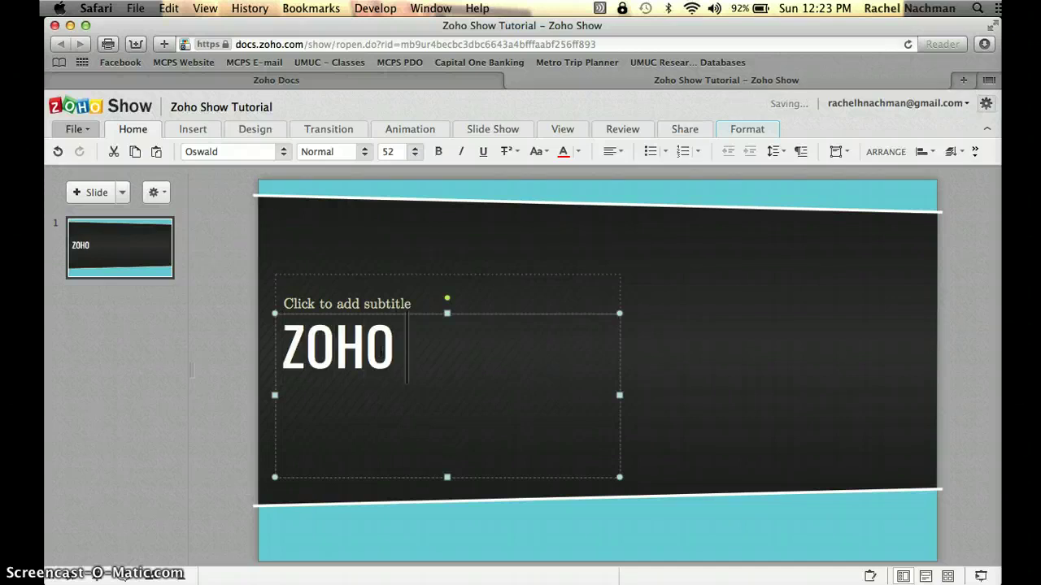
type("SHOW TUTORIAL")
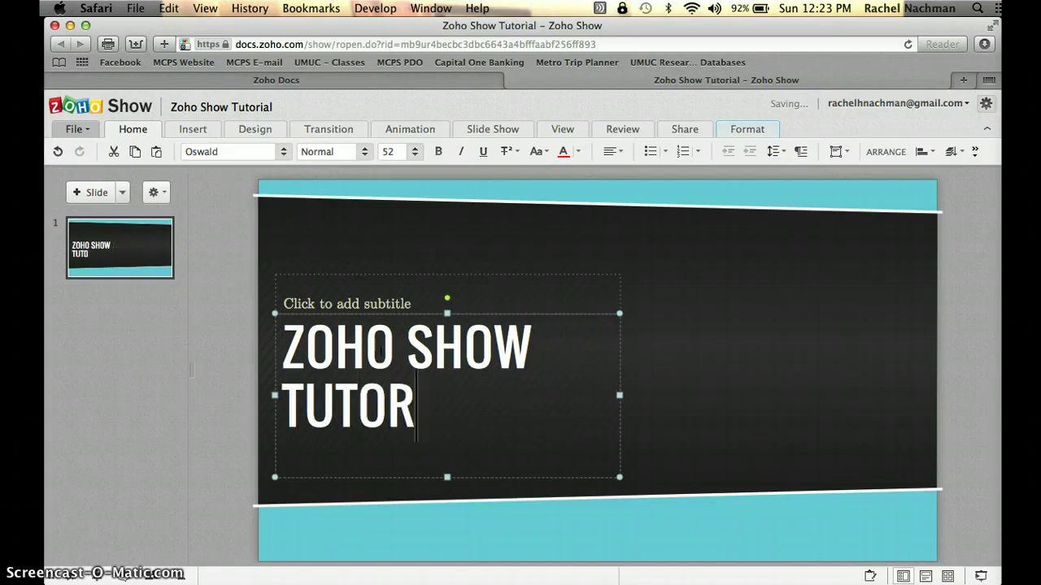
left_click(294, 273)
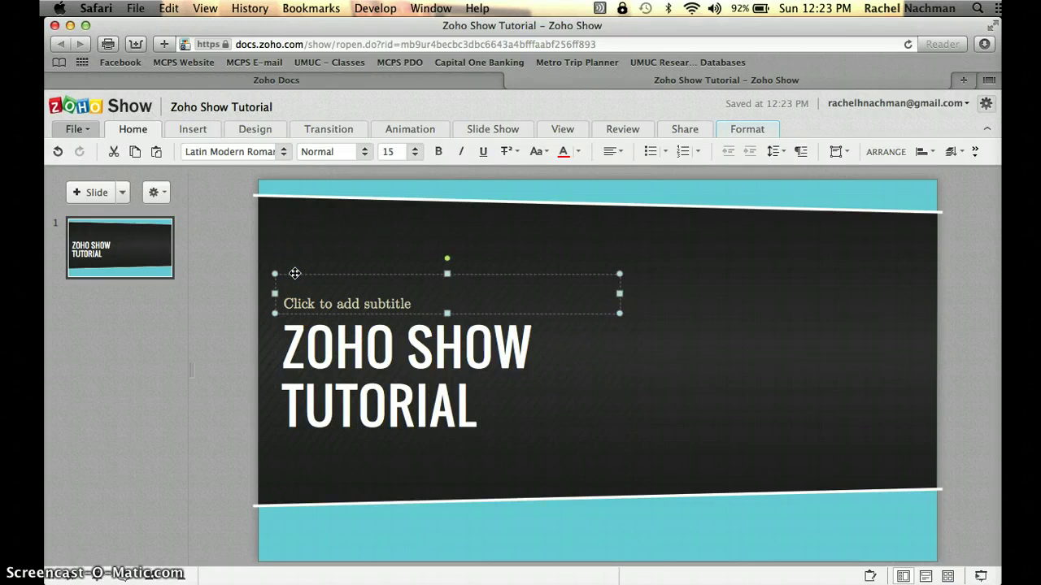
key("Delete")
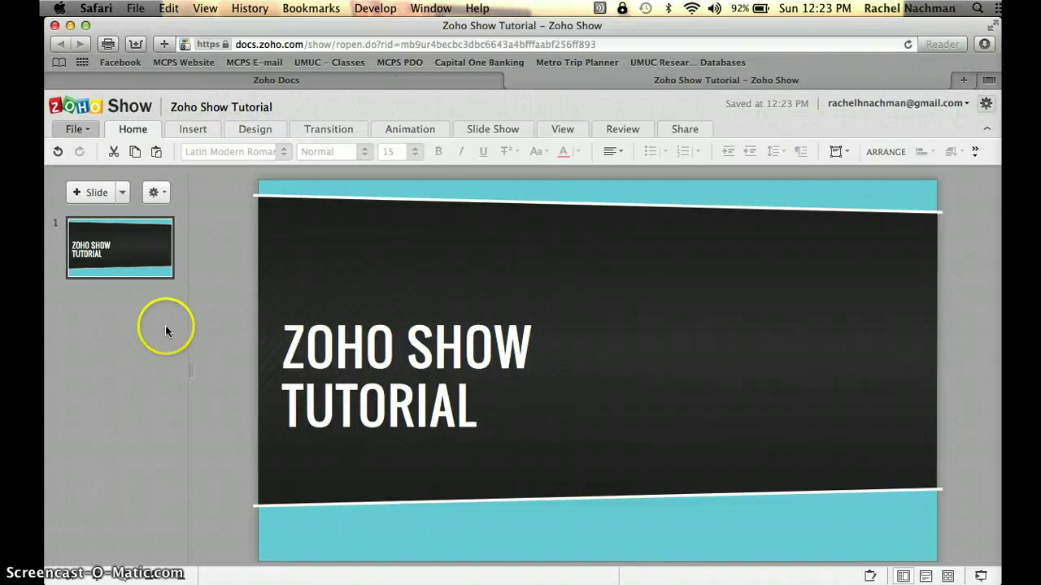
- Add a second slide with a title and bulleted text layout after the title slide
left_click(96, 193)
left_click(96, 193)
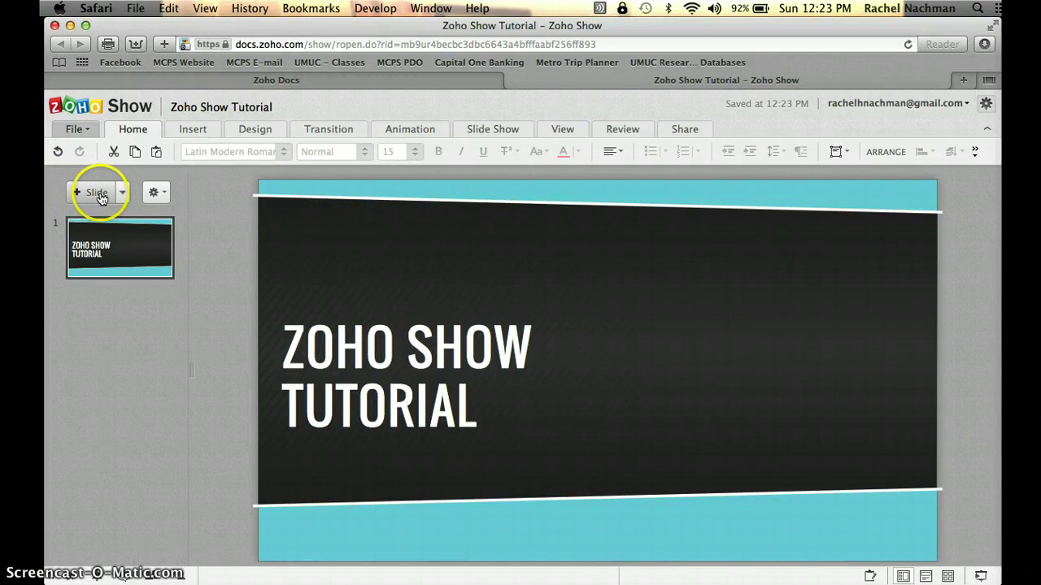
left_click(91, 195)
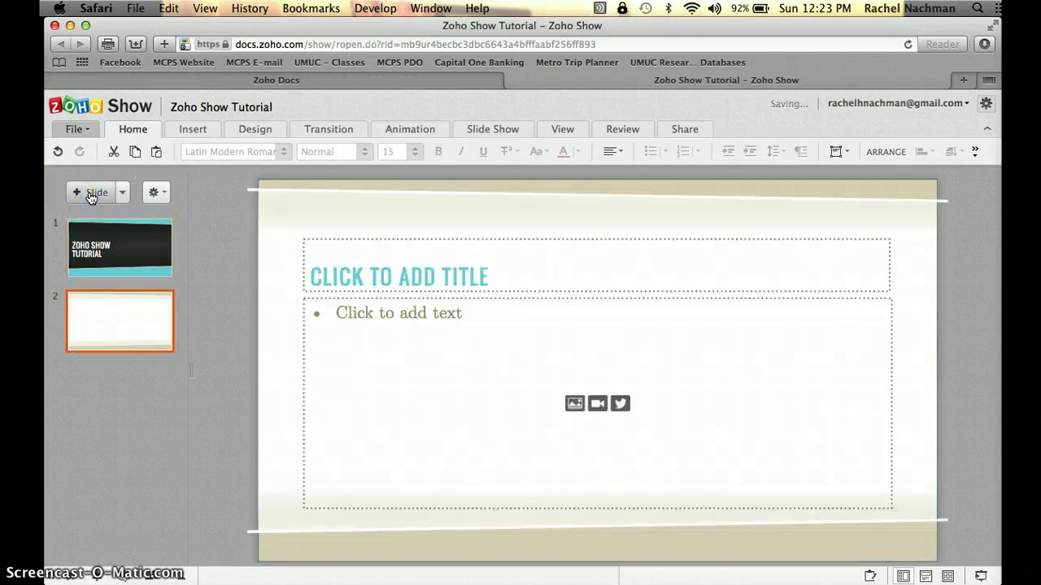
- Enter SAMPLE SLIDE #1 as the second slide's title and Sample Text as its first bullet
left_click(111, 342)
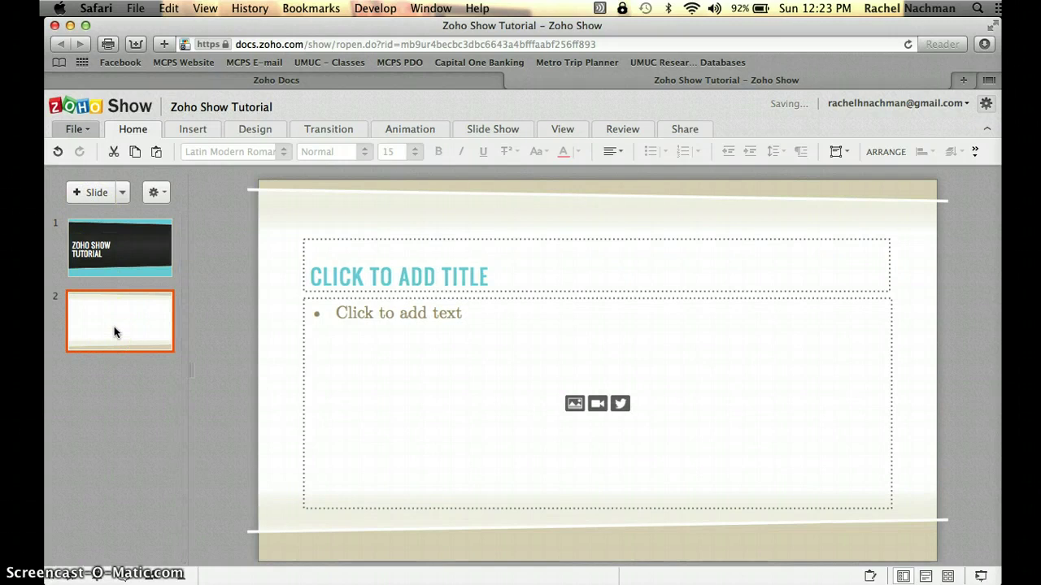
left_click(310, 271)
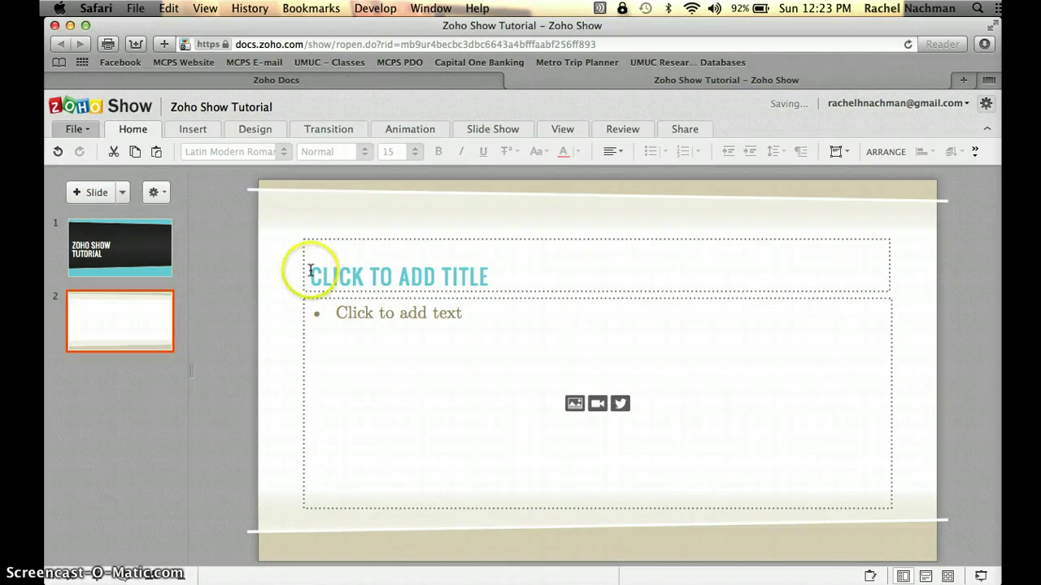
left_click(487, 276)
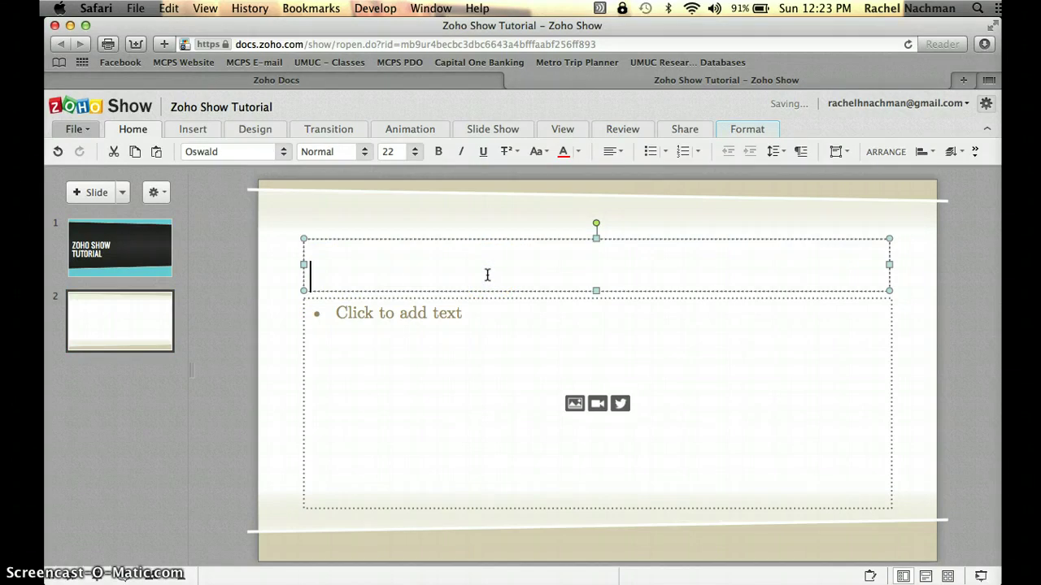
type("SAMPLE SLIDE #1")
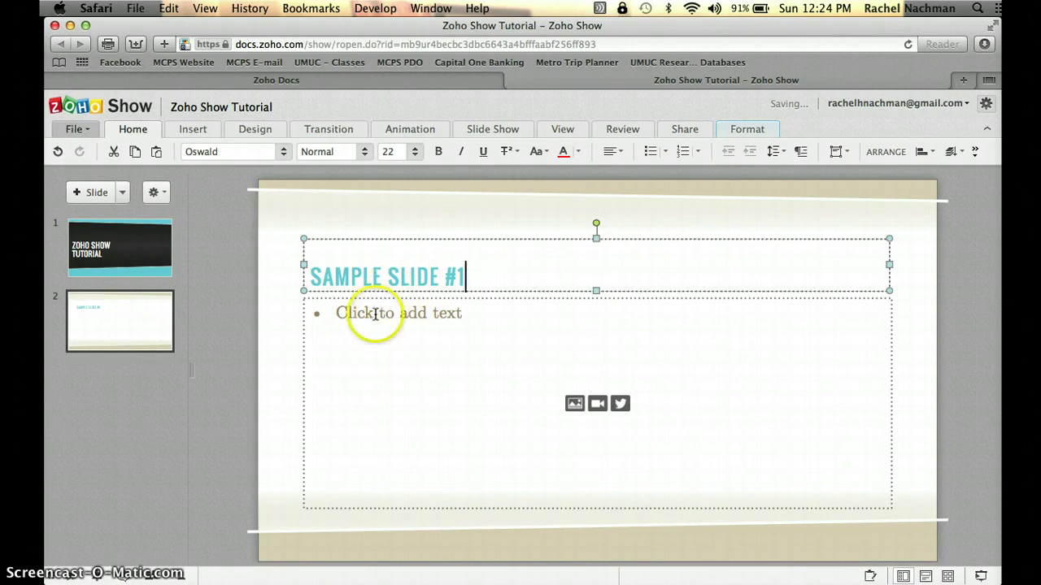
left_click(346, 314)
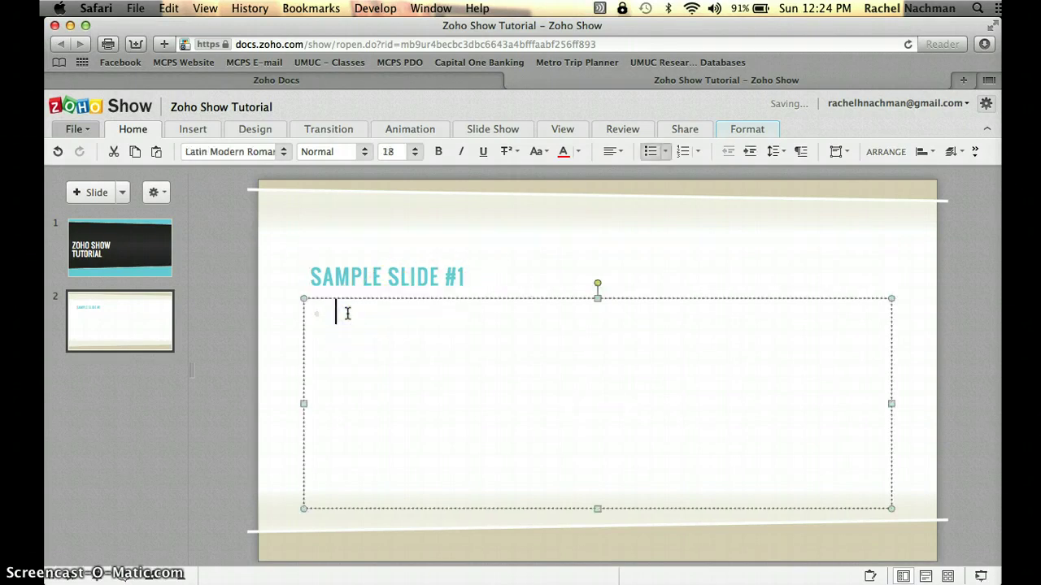
type("Sample Text")
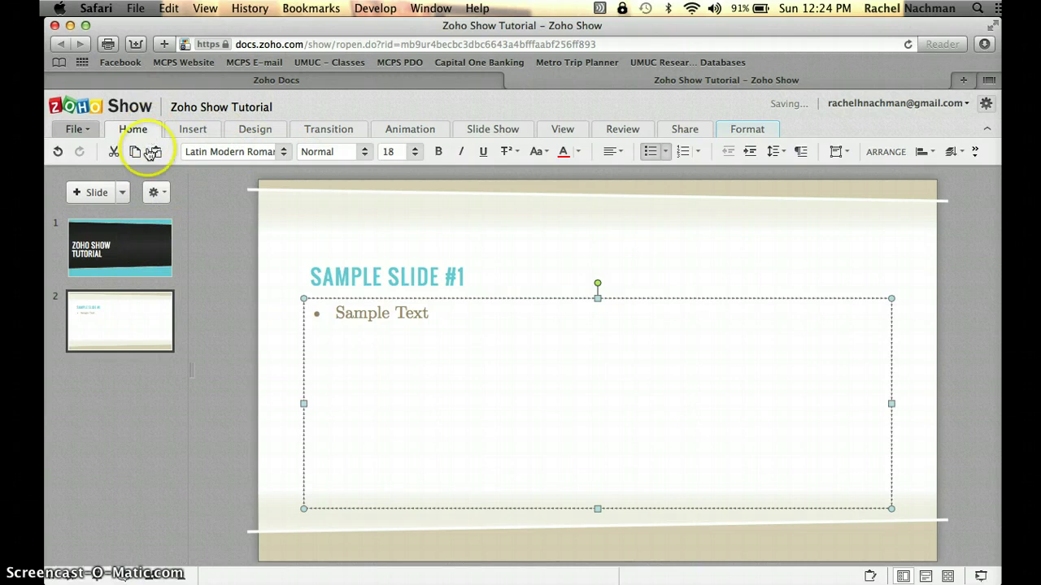
- Set the Sample Text bullet's font to Comic Sans MS and its size to 32
left_click_drag(451, 317, 324, 311)
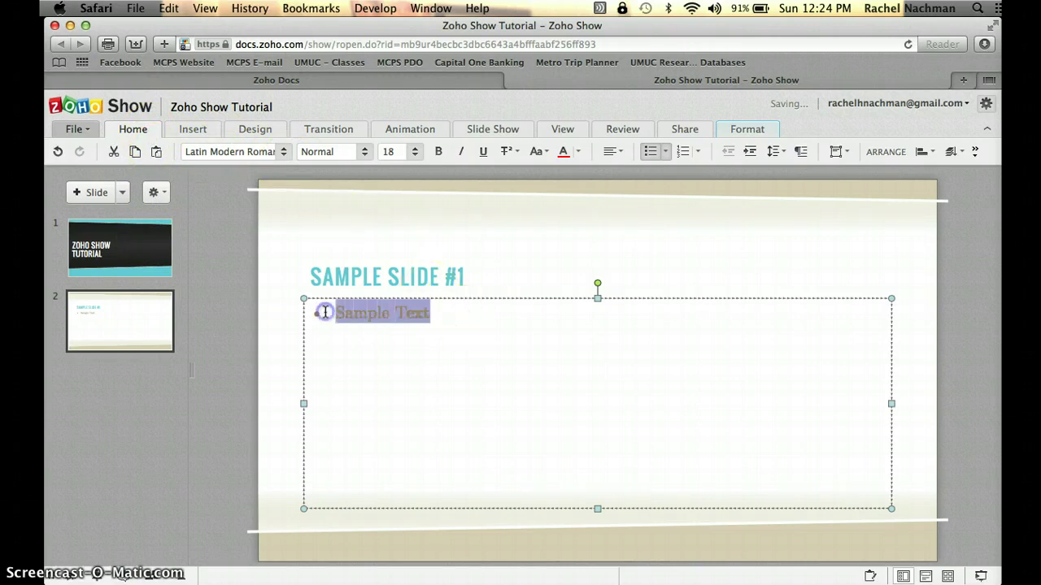
left_click(284, 154)
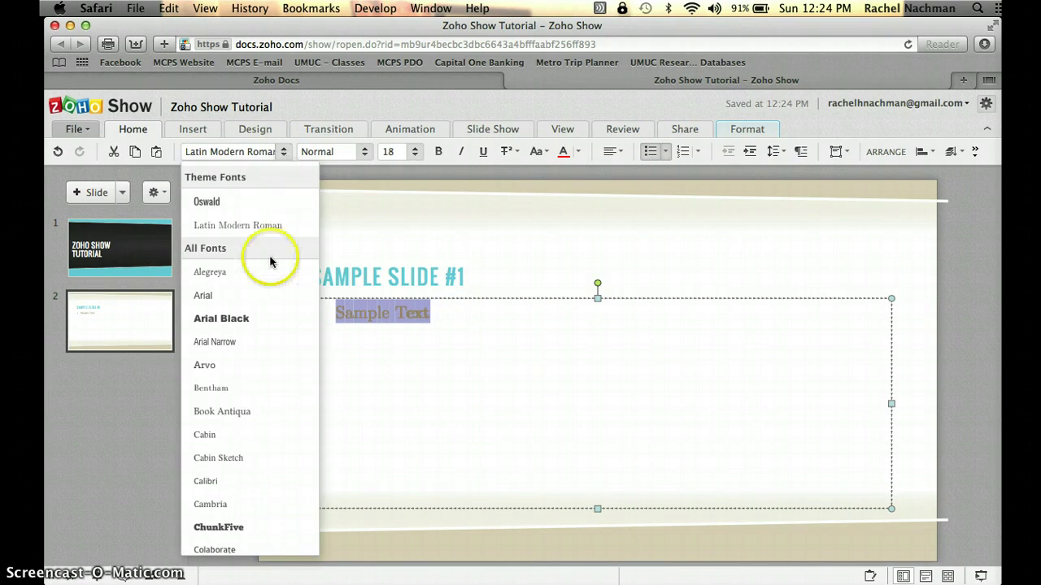
scroll(232, 422, "down", 1)
scroll(232, 423, "down", 4)
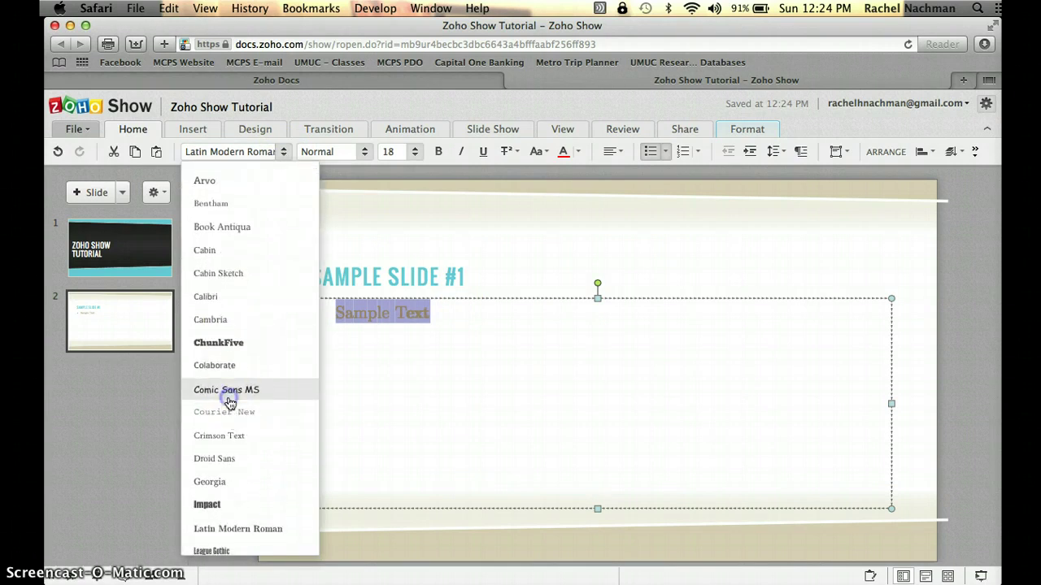
left_click(229, 393)
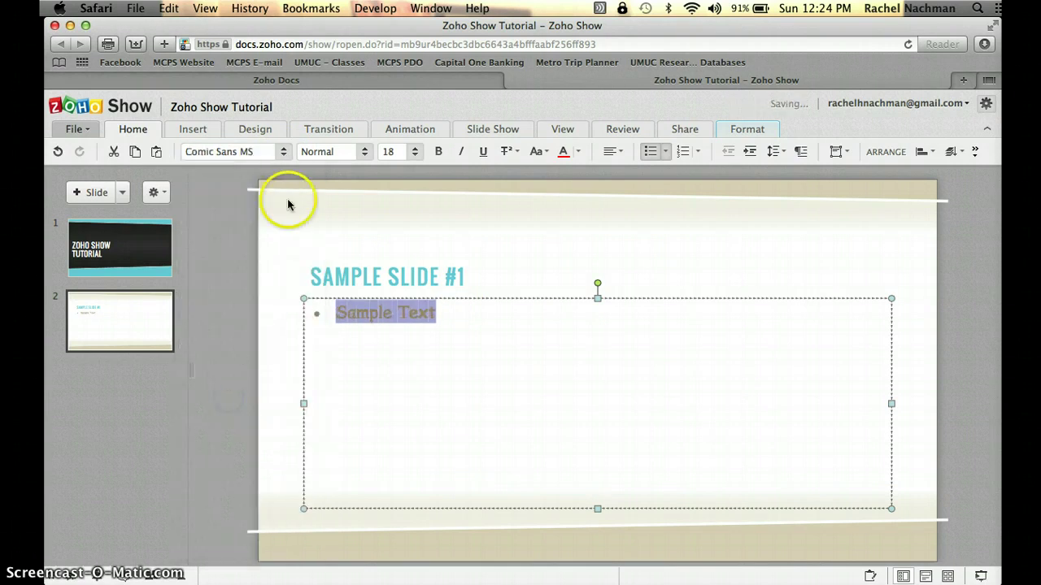
left_click(414, 151)
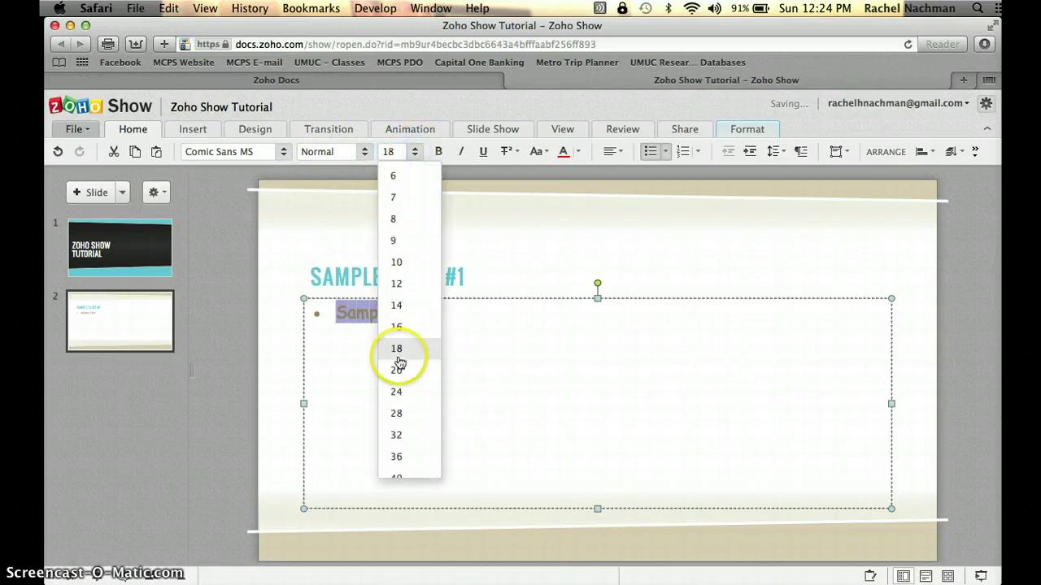
left_click(398, 433)
- Try bold on the Sample Text bullet, turn it off again and set the text color to black
left_click(437, 151)
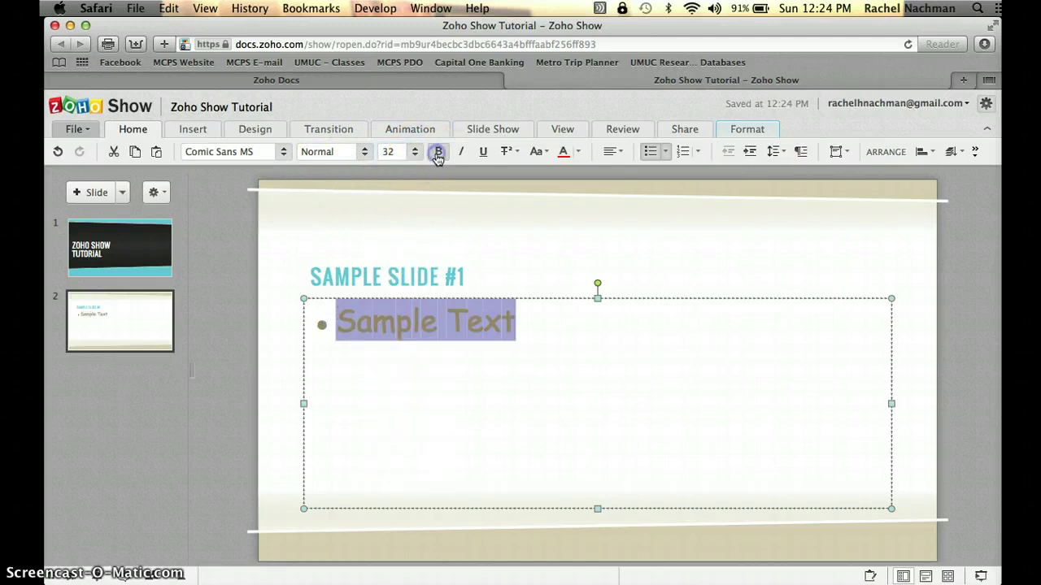
left_click(438, 154)
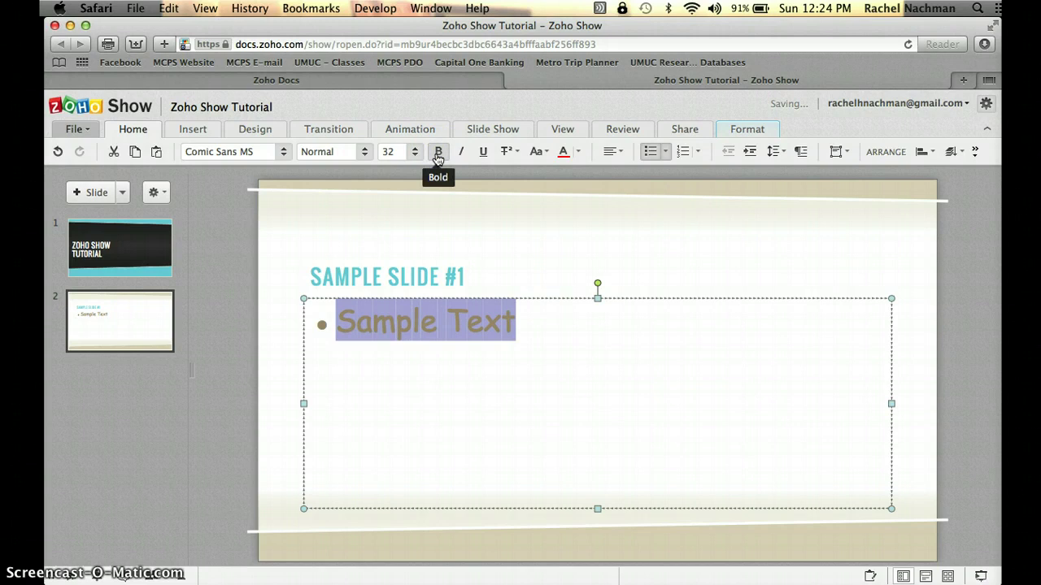
left_click(578, 154)
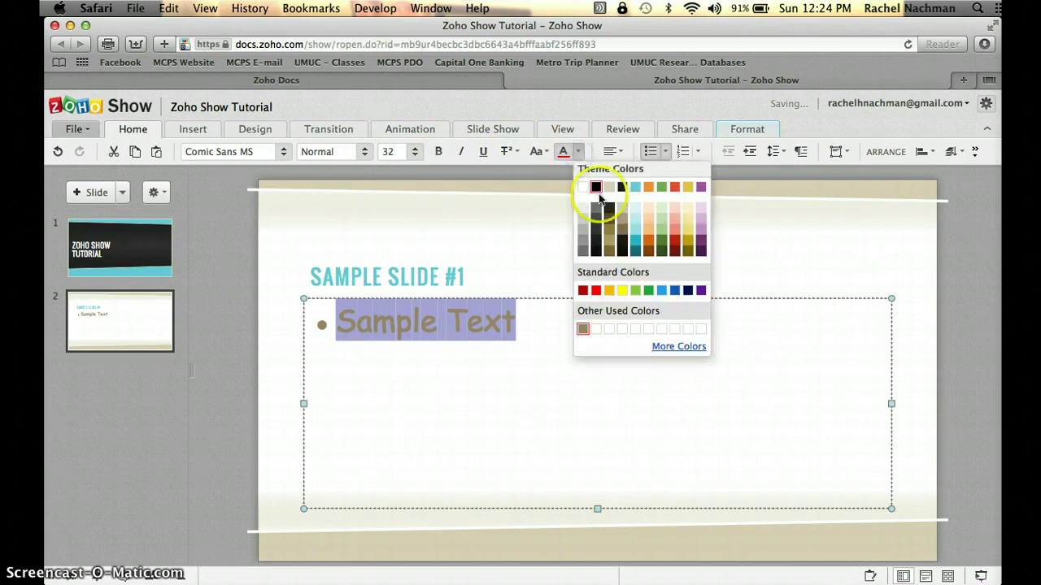
left_click(597, 188)
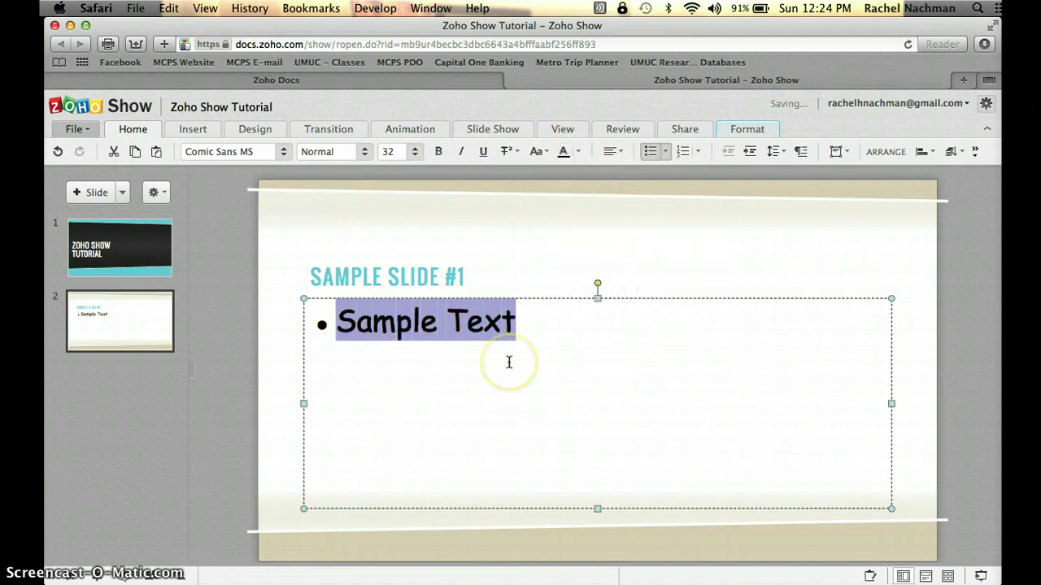
- Remove the bullet from the Sample Text line
left_click(390, 325)
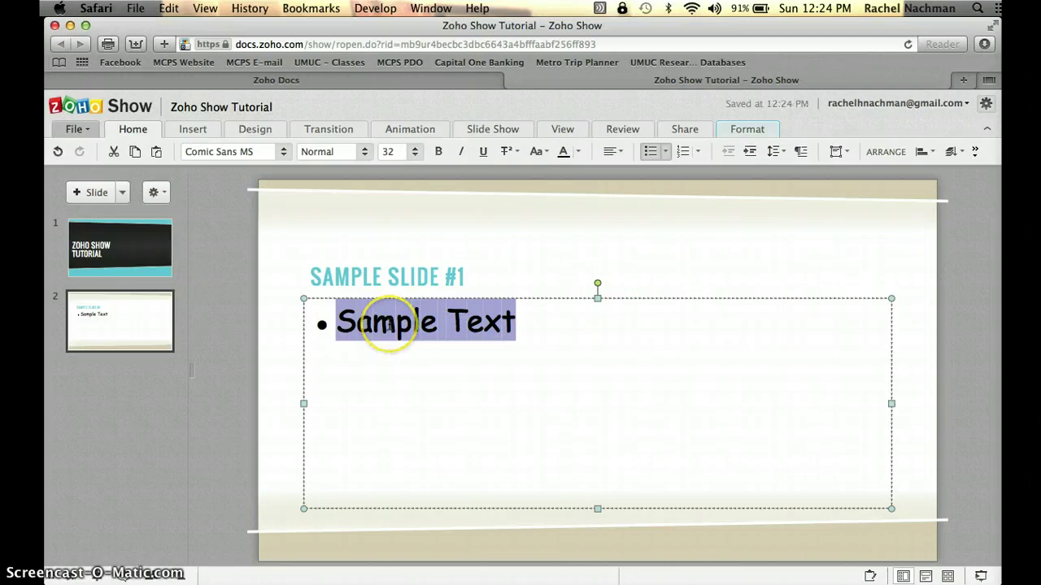
left_click(426, 326)
left_click(563, 353)
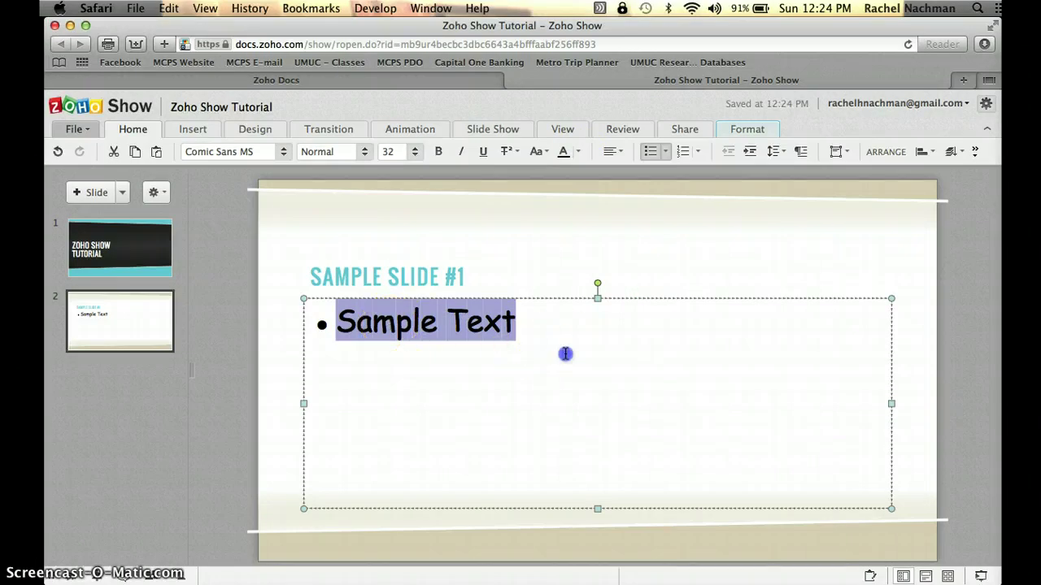
left_click(654, 156)
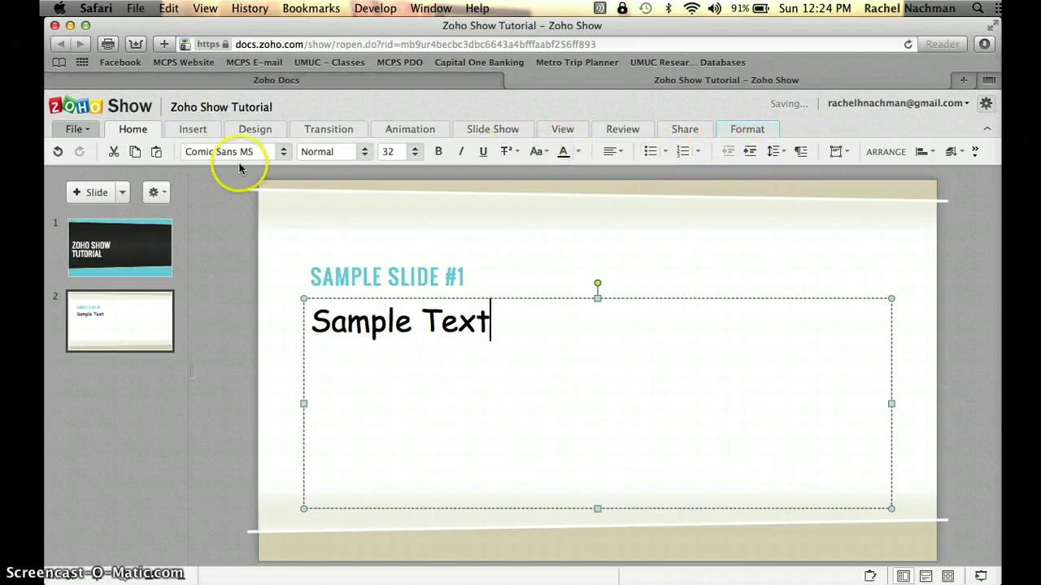
- Look at the shape formatting options for the Sample Text box, return to the text formatting options and deselect the box
left_click(757, 144)
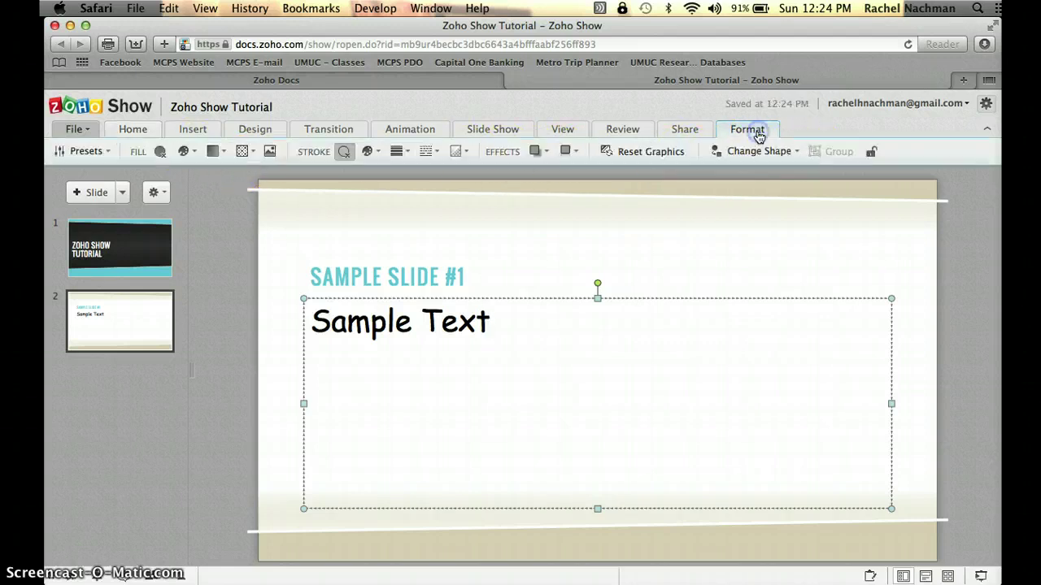
left_click(135, 134)
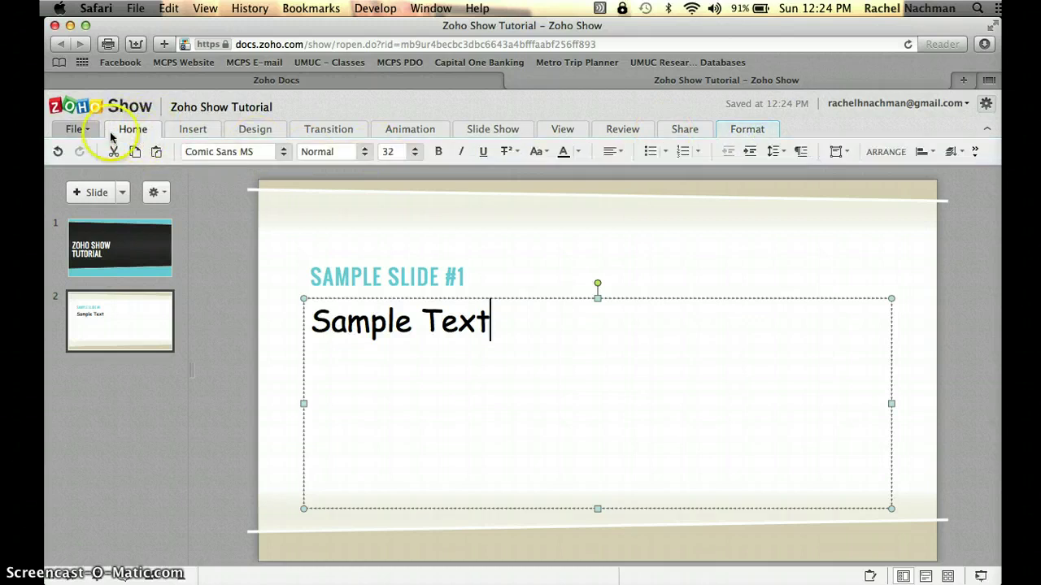
left_click(560, 268)
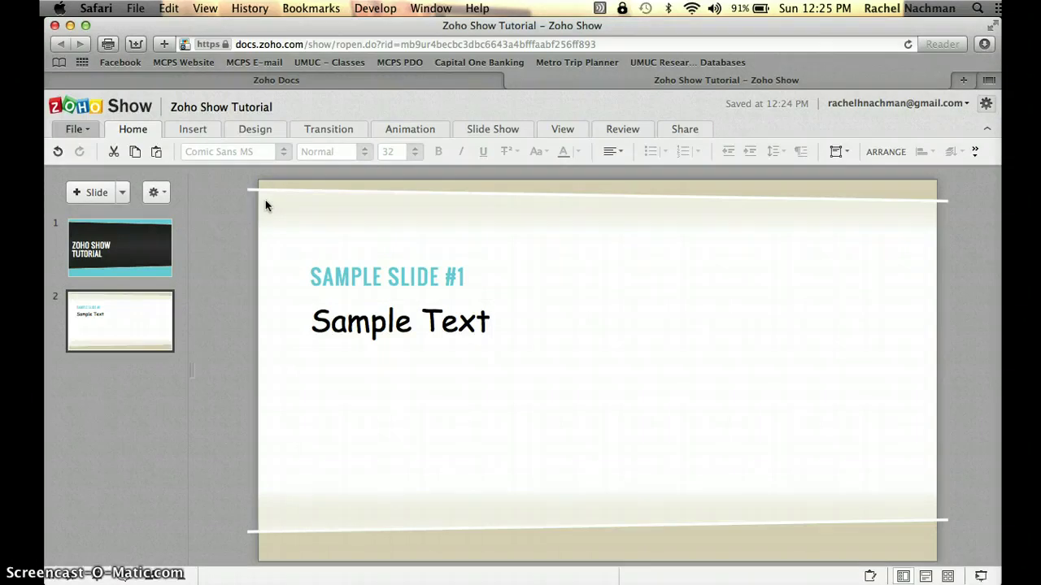
- Look over the options for inserting pictures into the slide, including the Image Library
left_click(186, 130)
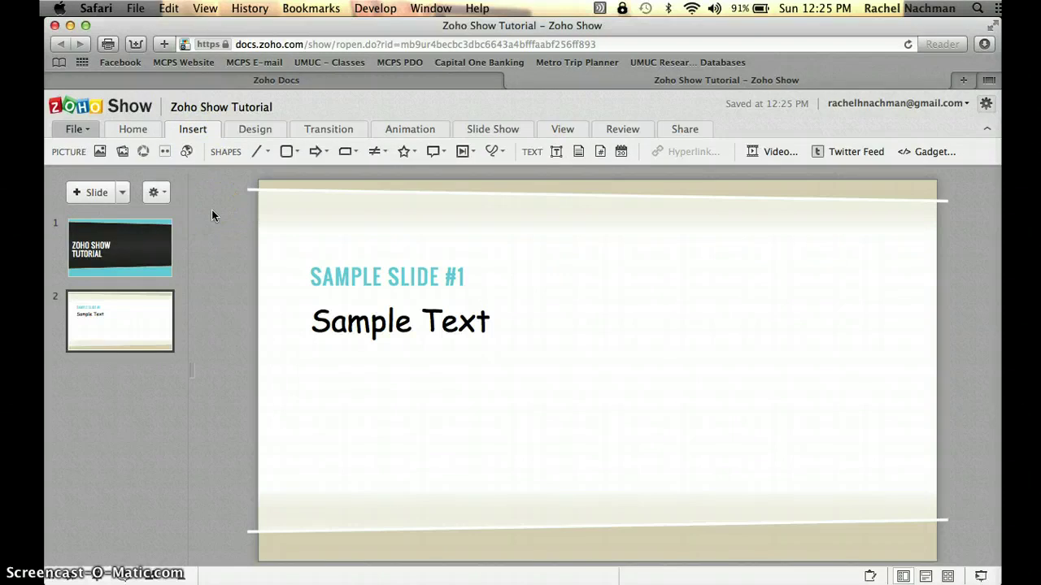
left_click(67, 155)
left_click(222, 174)
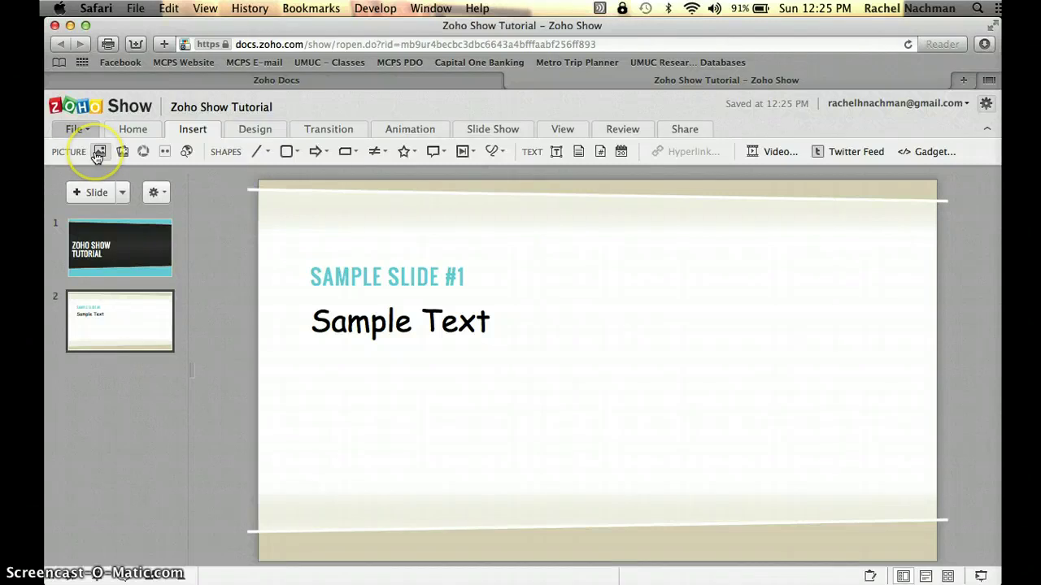
left_click(120, 154)
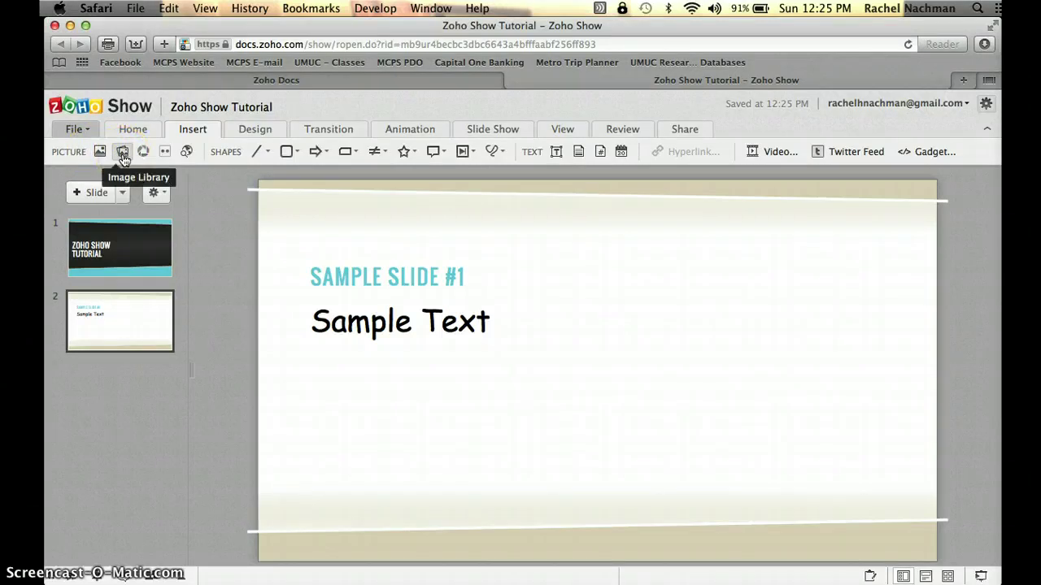
left_click(143, 153)
left_click(173, 162)
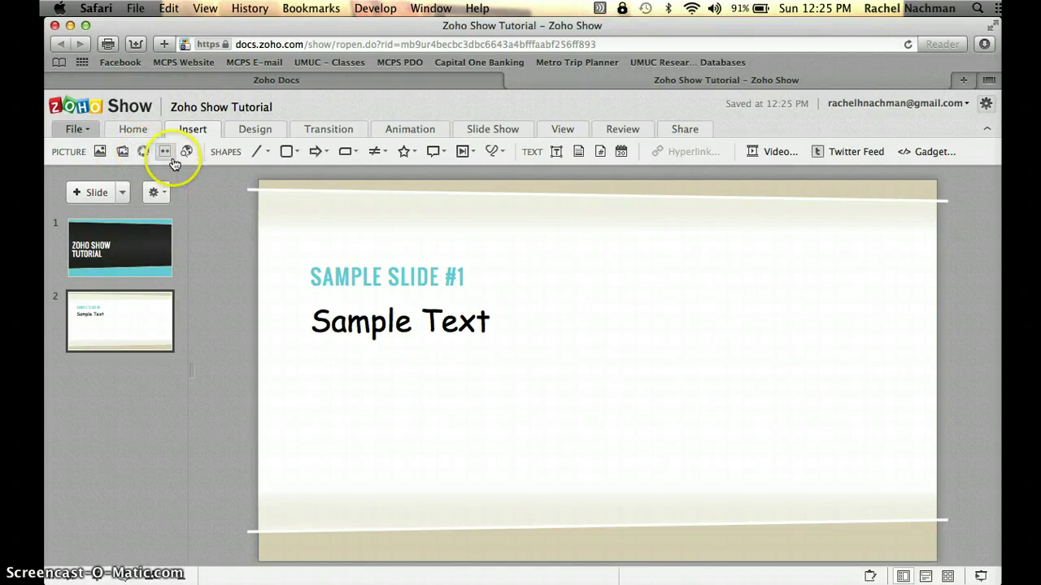
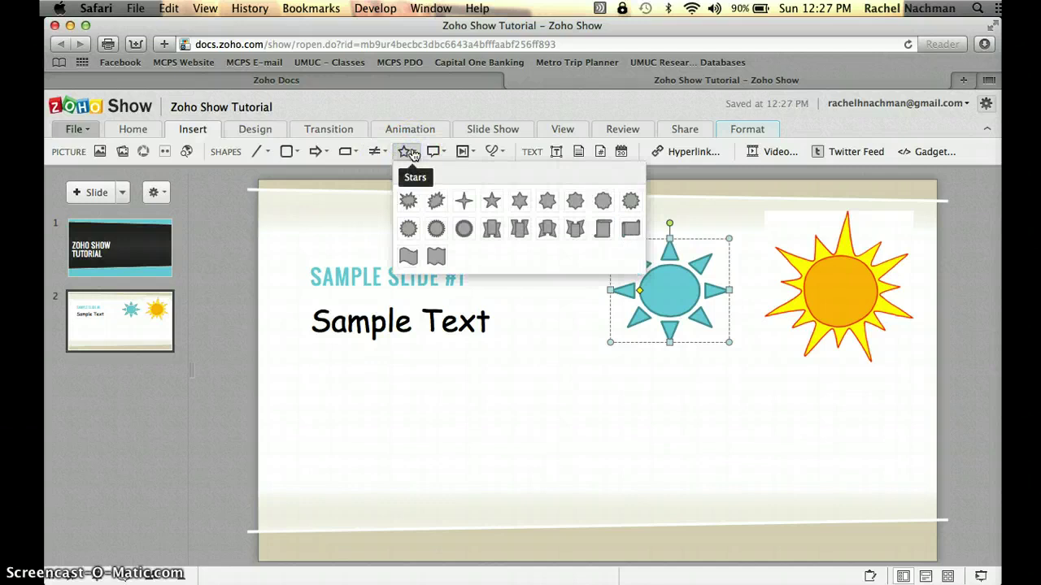
- View the available callout shapes, then select Sample Text to look at the hyperlink, video, Twitter feed and gadget options
left_click(435, 152)
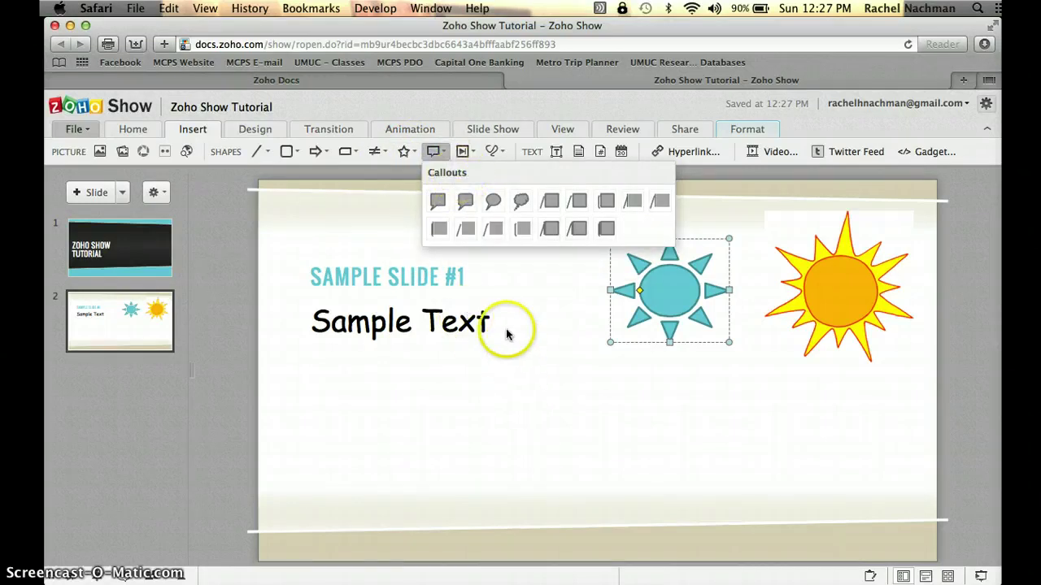
left_click(477, 321)
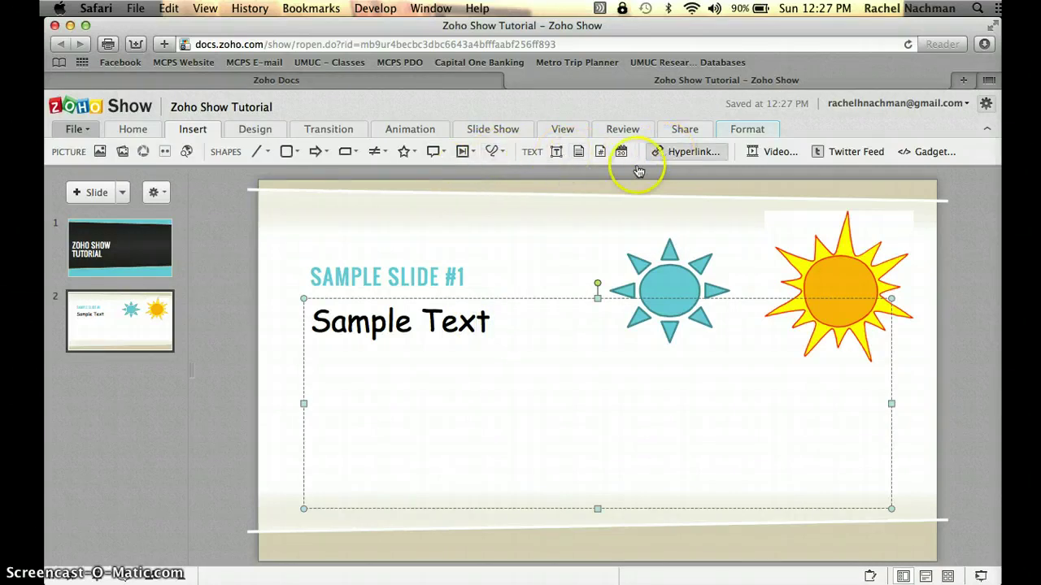
left_click_drag(491, 321, 274, 309)
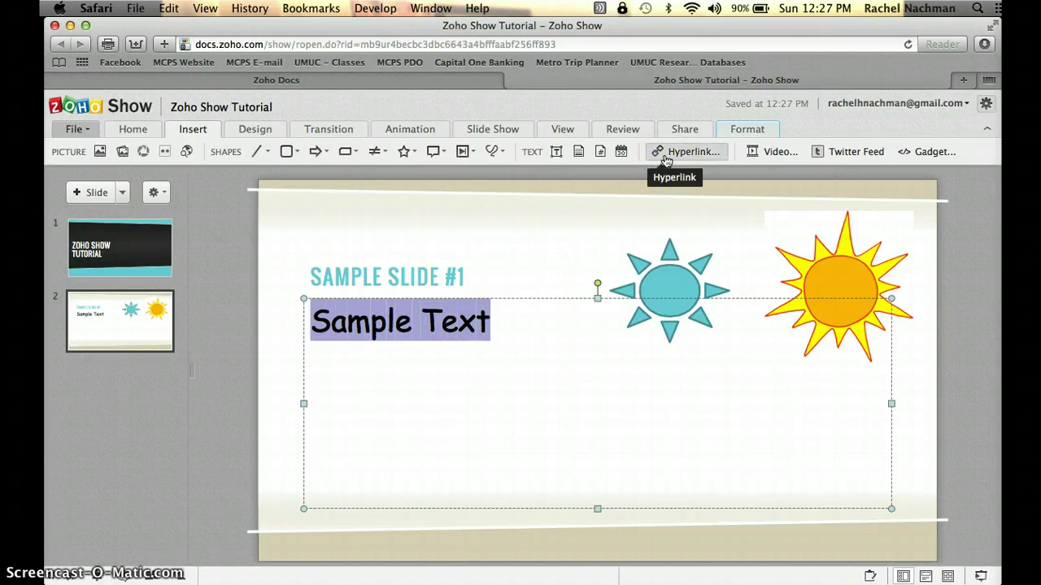
left_click(700, 155)
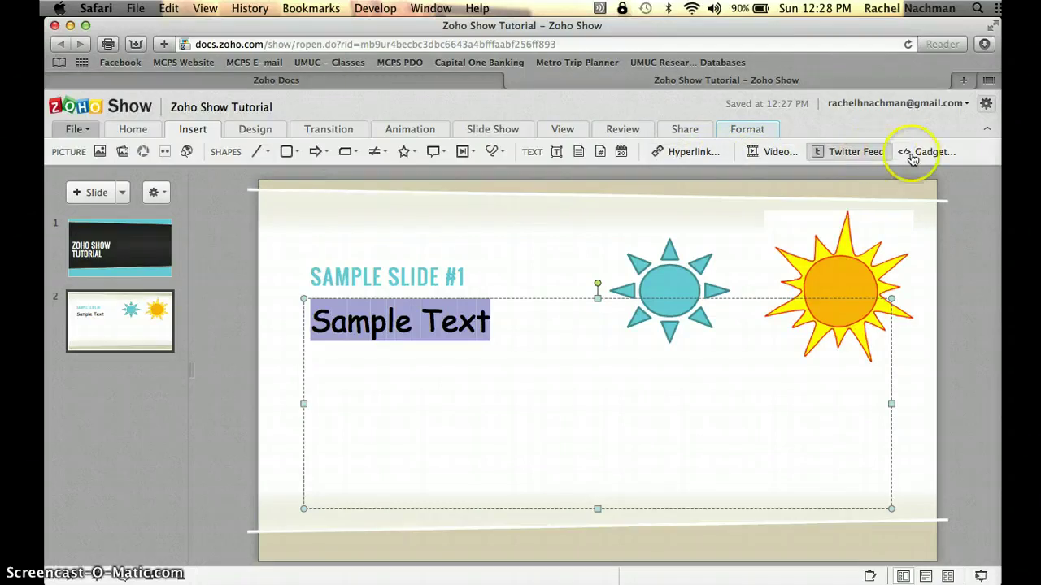
left_click(590, 225)
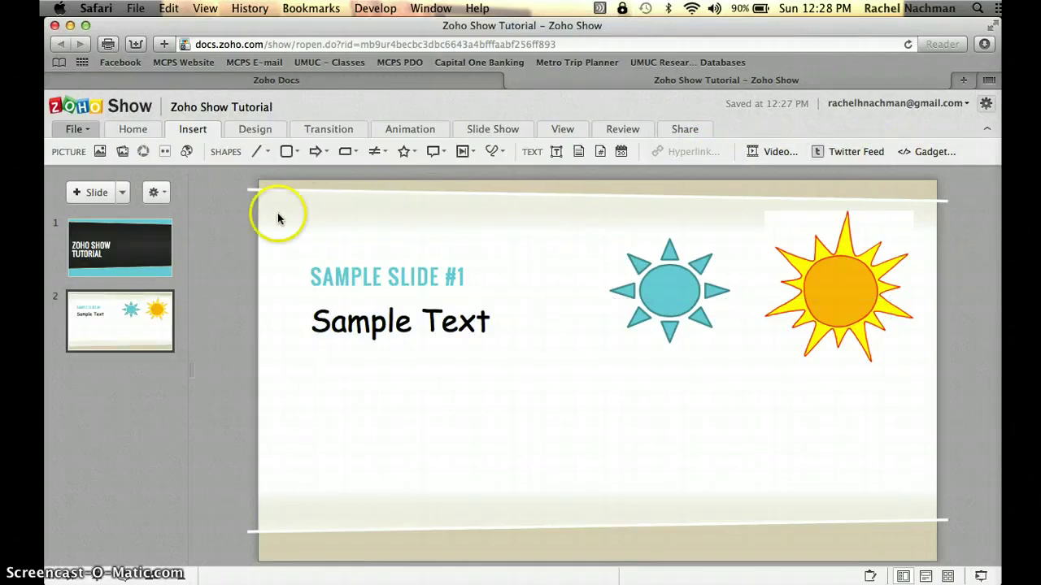
- Look through the available slide design themes for the presentation
left_click(253, 134)
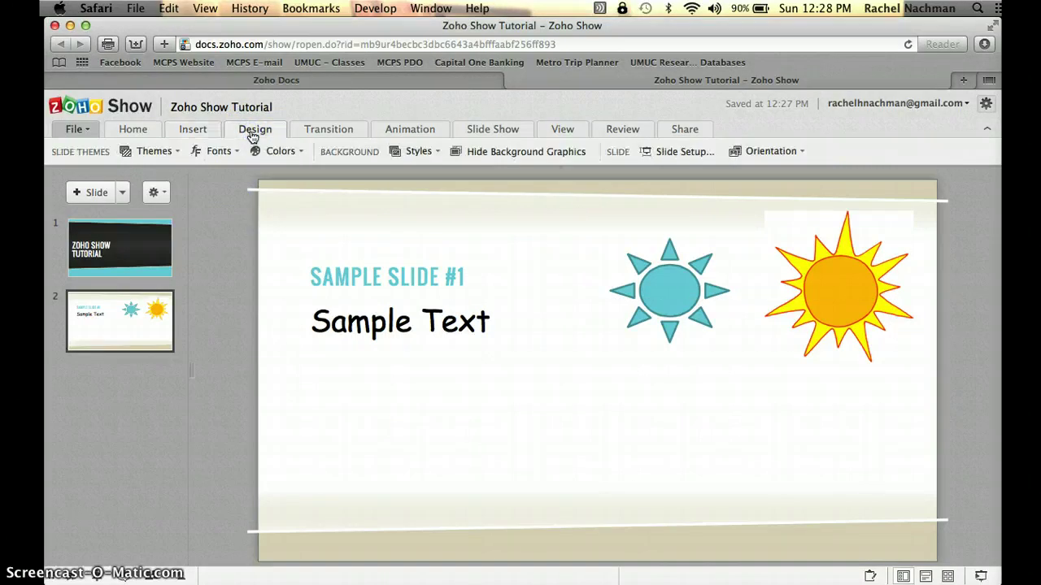
left_click(323, 211)
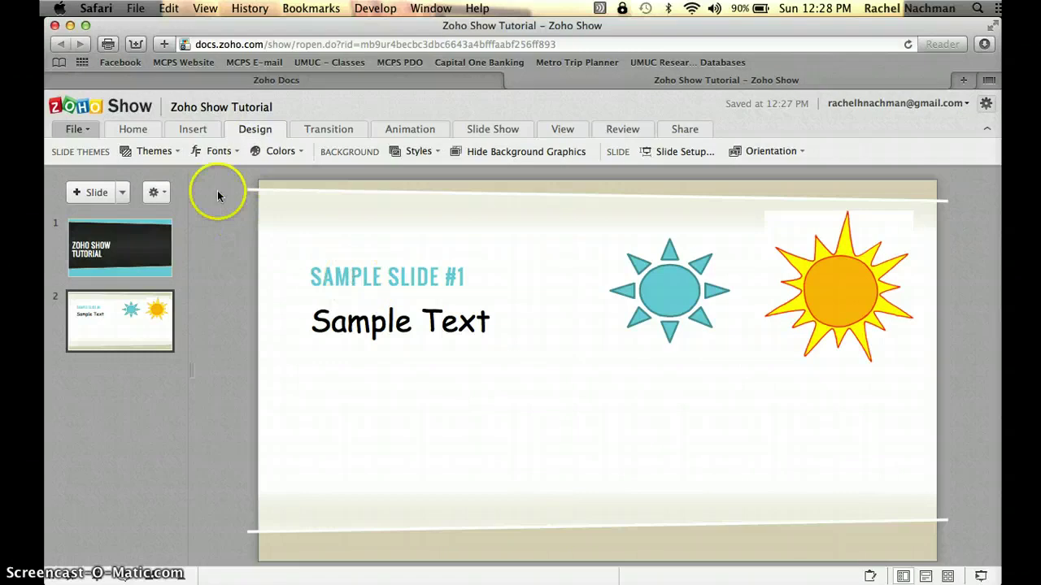
left_click(178, 152)
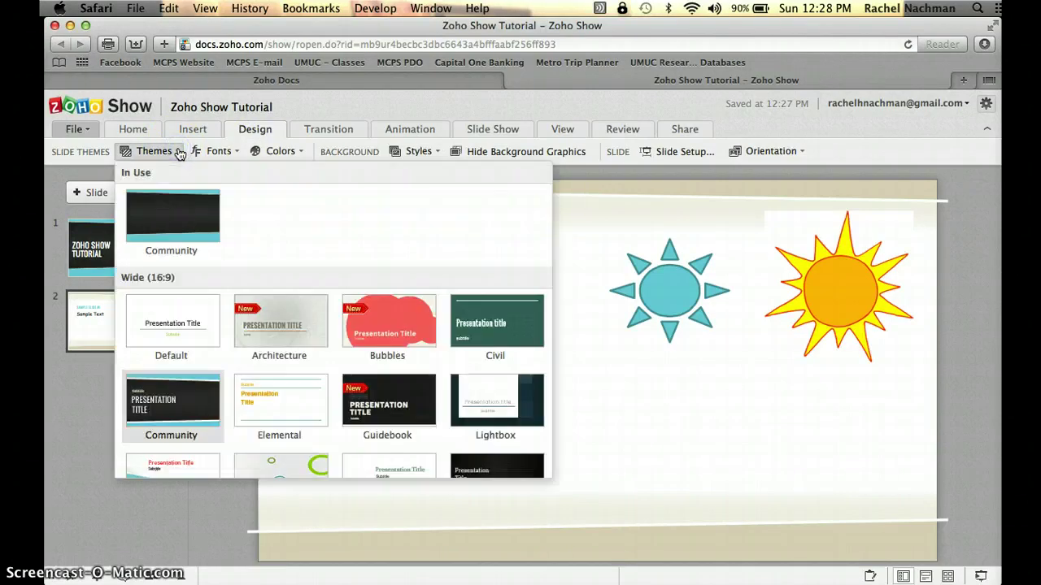
left_click(210, 246)
scroll(207, 347, "down", 2)
scroll(207, 347, "down", 10)
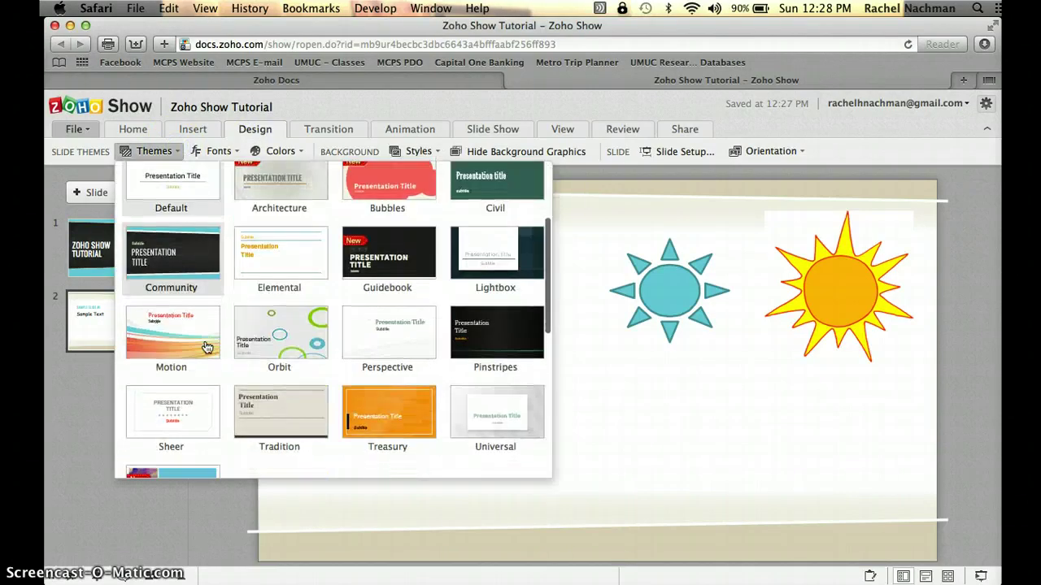
scroll(195, 277, "up", 12)
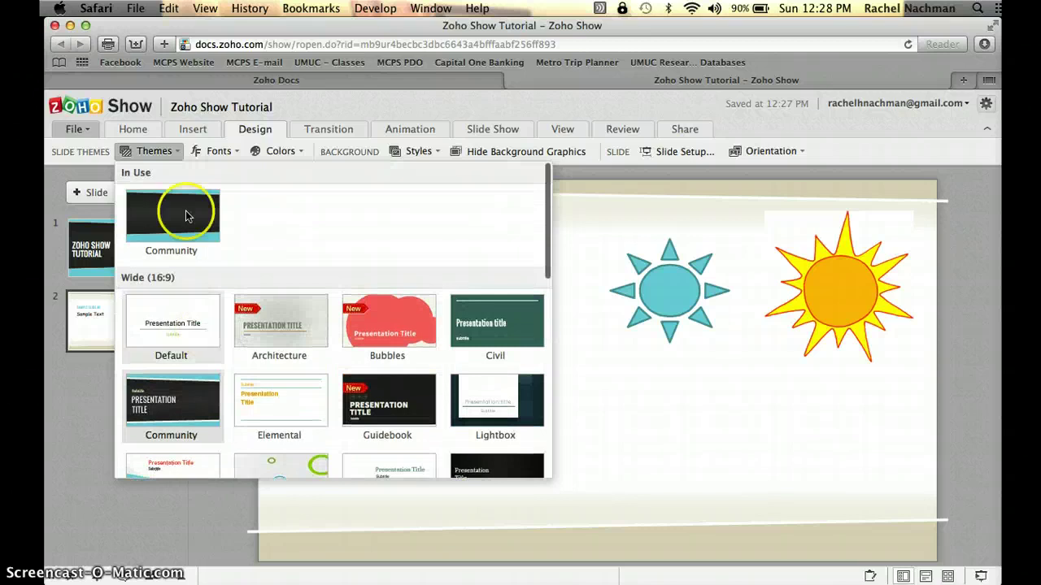
- View the theme font and color options, and close them by selecting the Sample Text box
left_click(234, 153)
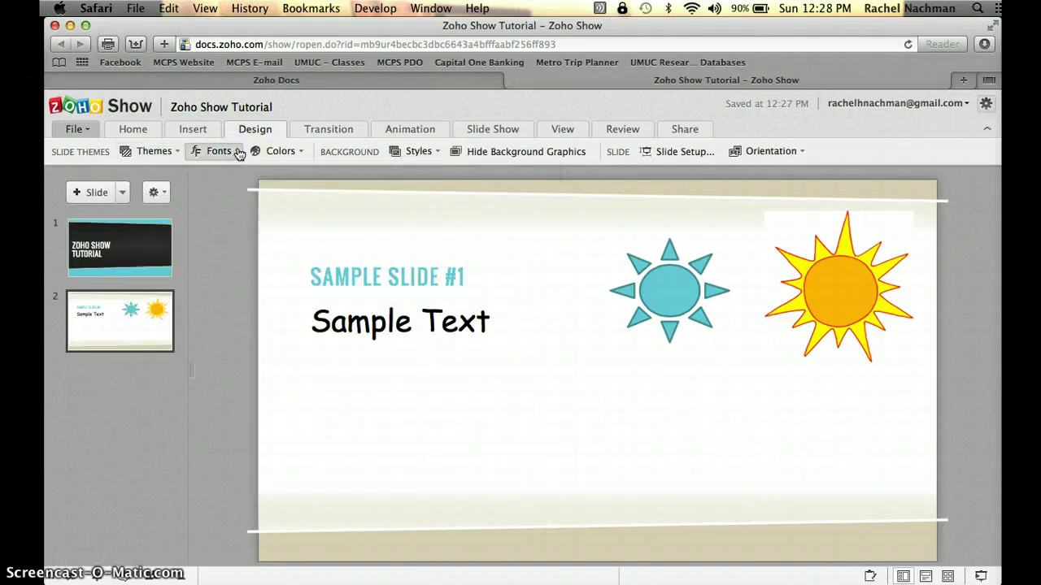
left_click(236, 153)
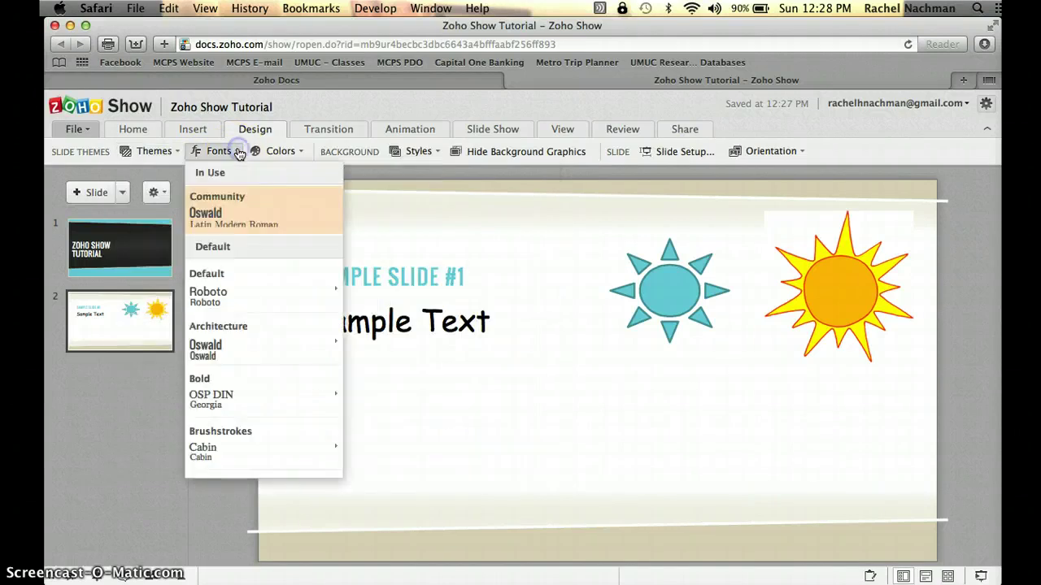
left_click(302, 157)
left_click(489, 328)
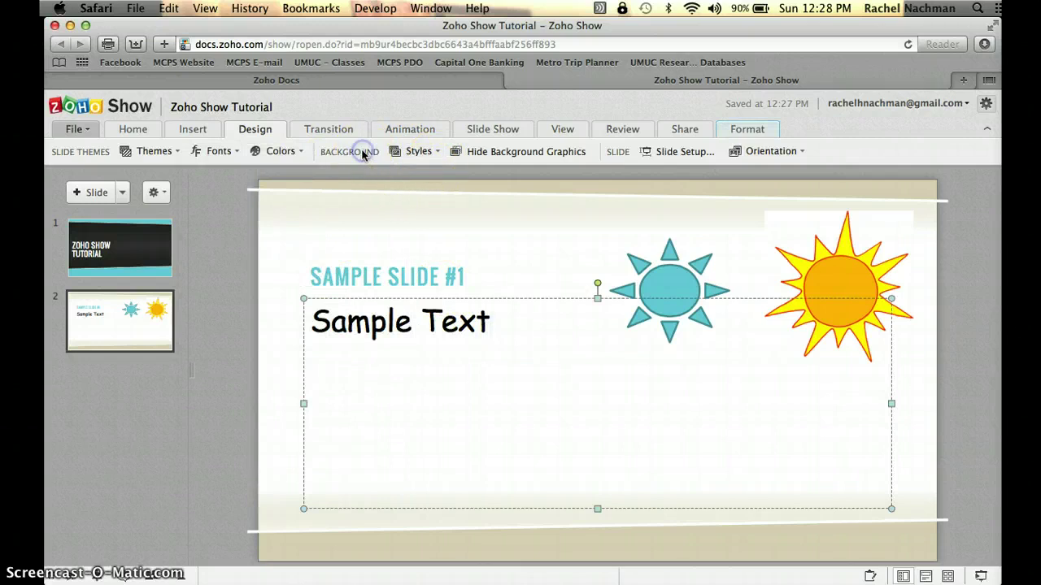
- Try the pale yellow gradient background style and replace it with the light gray gradient style
left_click(428, 156)
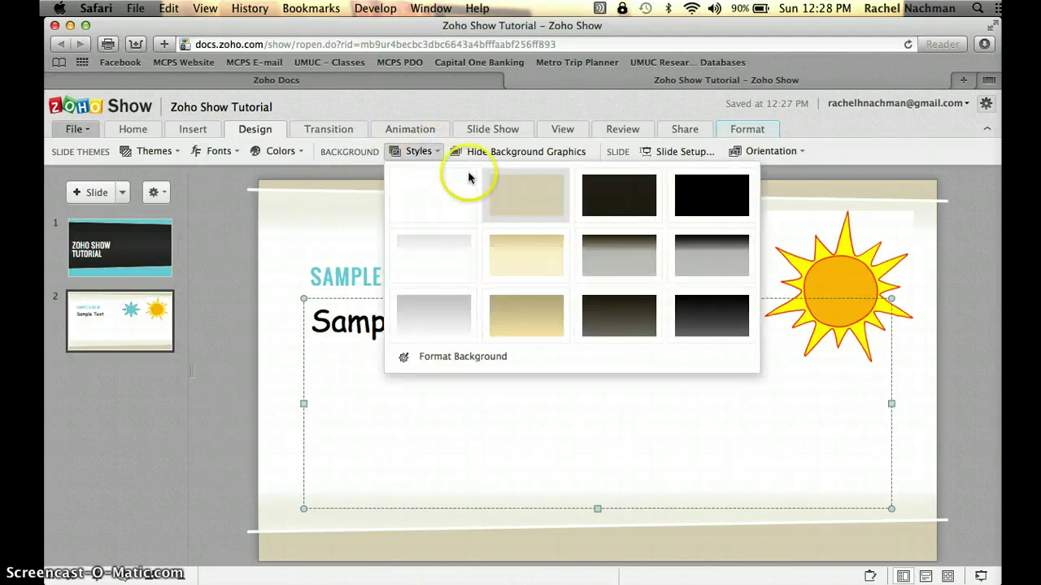
left_click(527, 251)
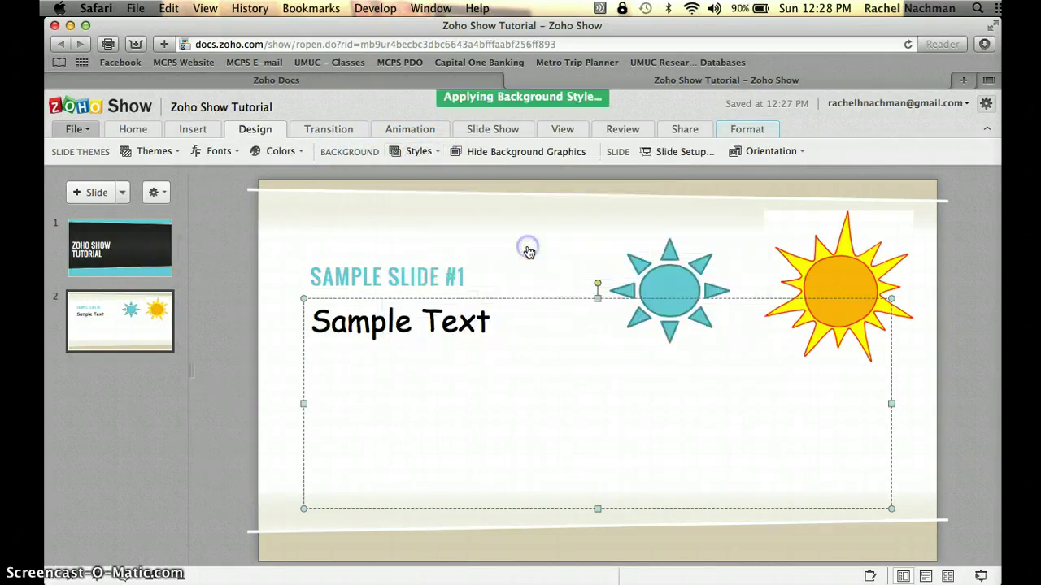
left_click(422, 154)
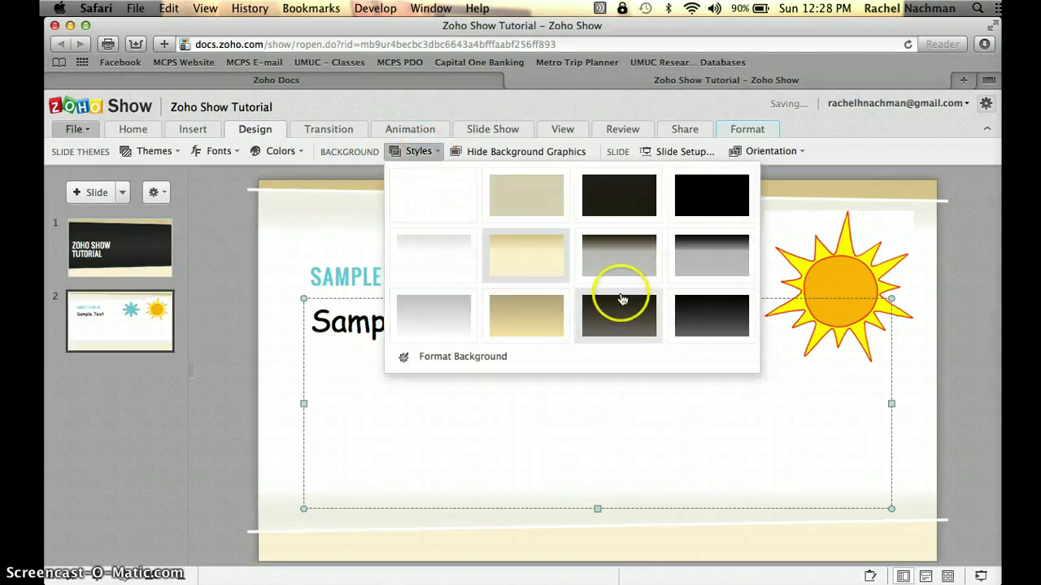
left_click(465, 309)
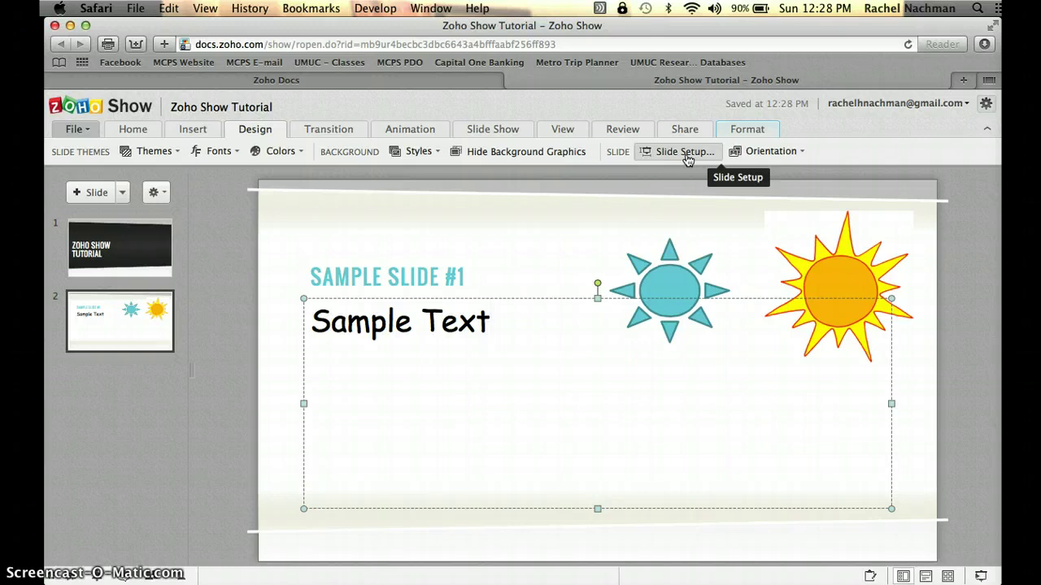
- Look over the presentation's file options, such as saving and exporting, without choosing one
left_click(718, 108)
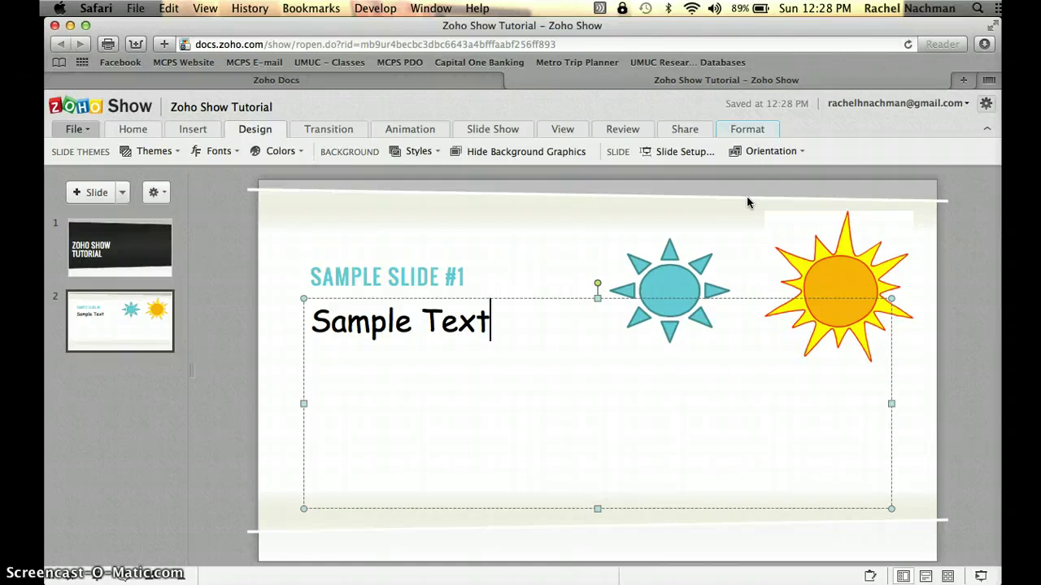
left_click(71, 131)
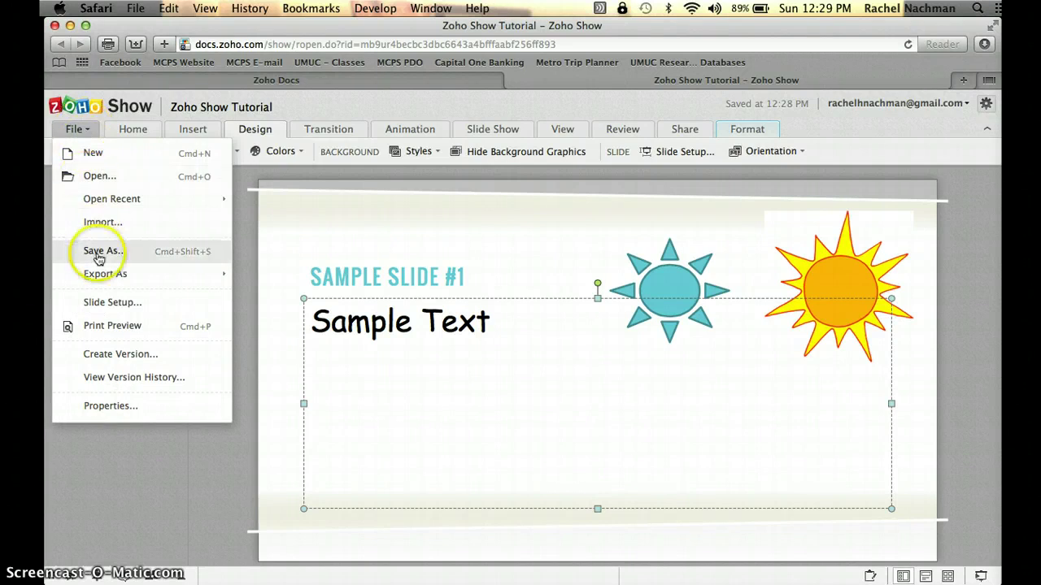
left_click(282, 210)
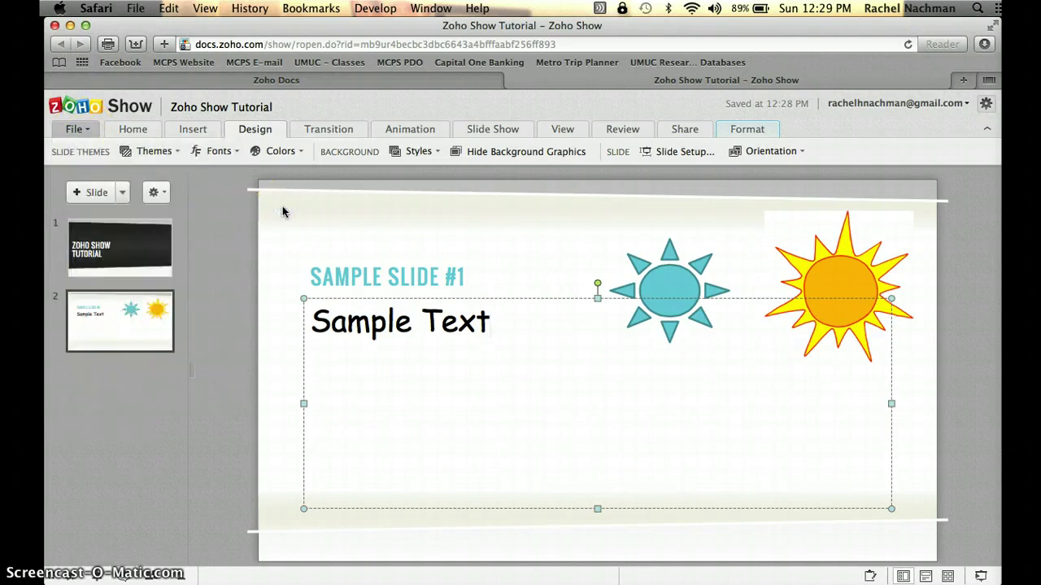
- Apply the Fade transition to slide 2
left_click(331, 133)
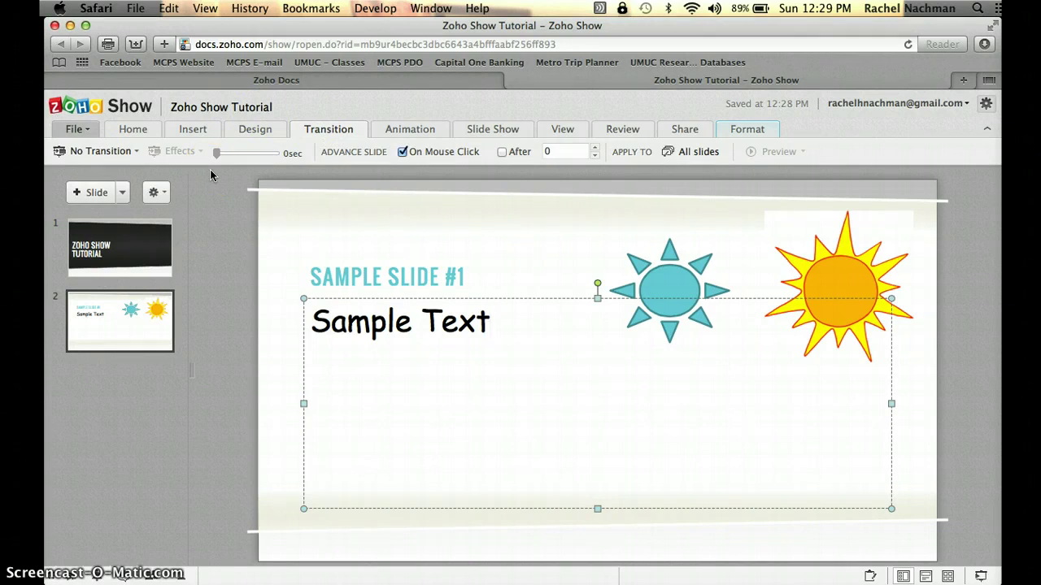
left_click(137, 153)
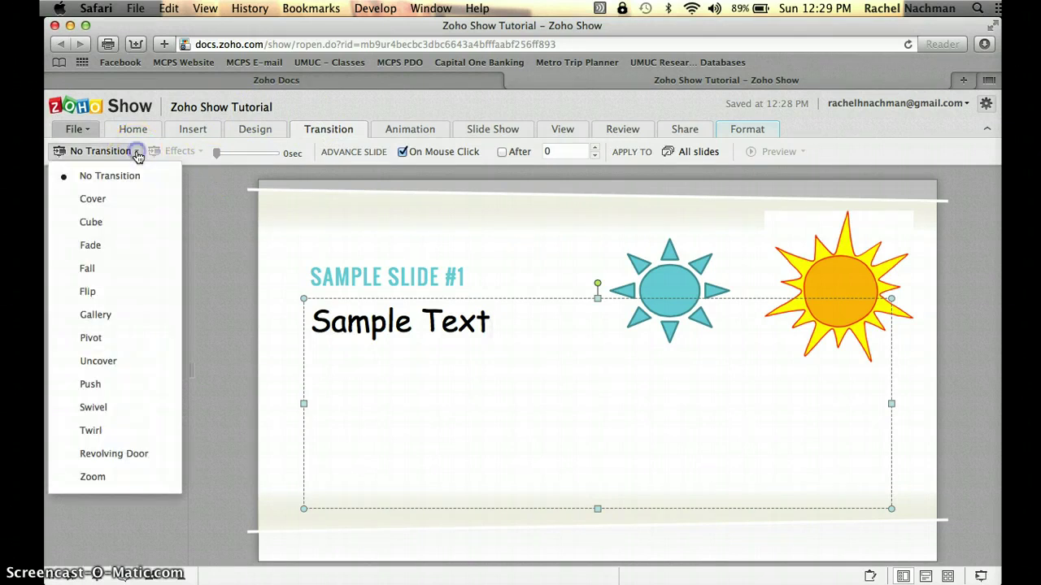
left_click(91, 244)
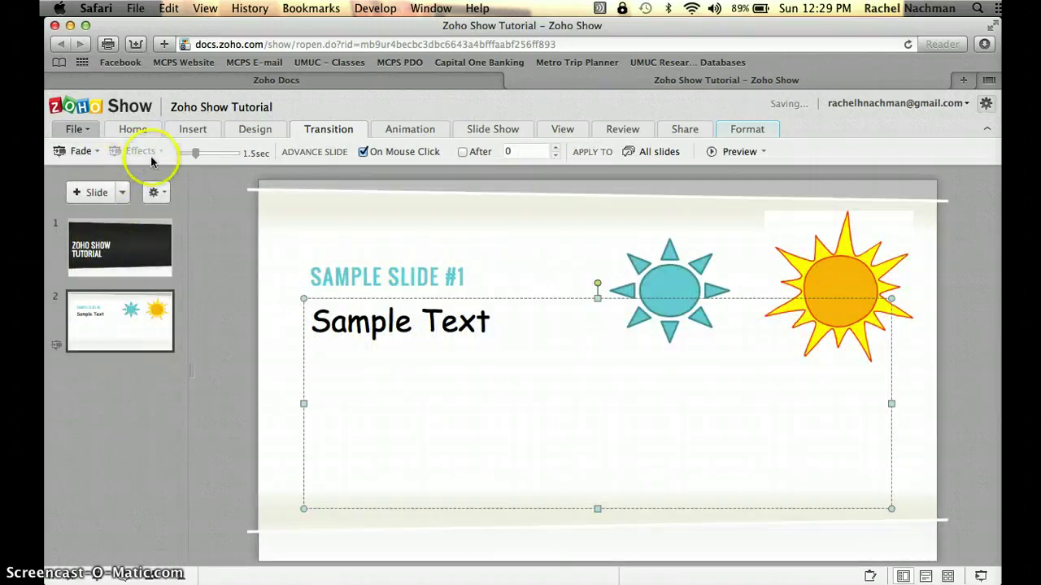
- Try a 3-second duration for slide 2's transition, reselect Fade and look over the slide advance options
left_click_drag(195, 154, 214, 154)
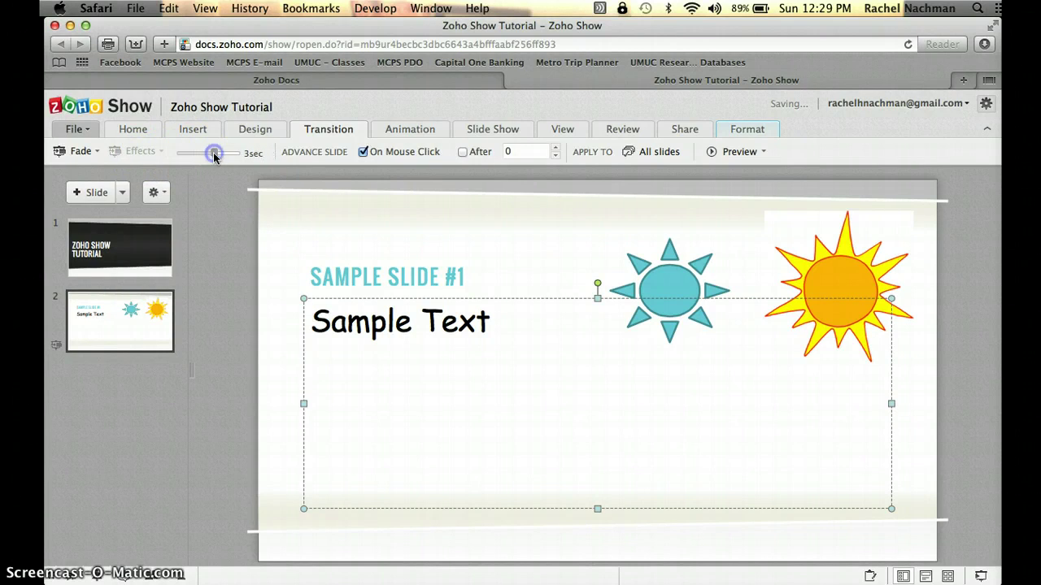
left_click(95, 153)
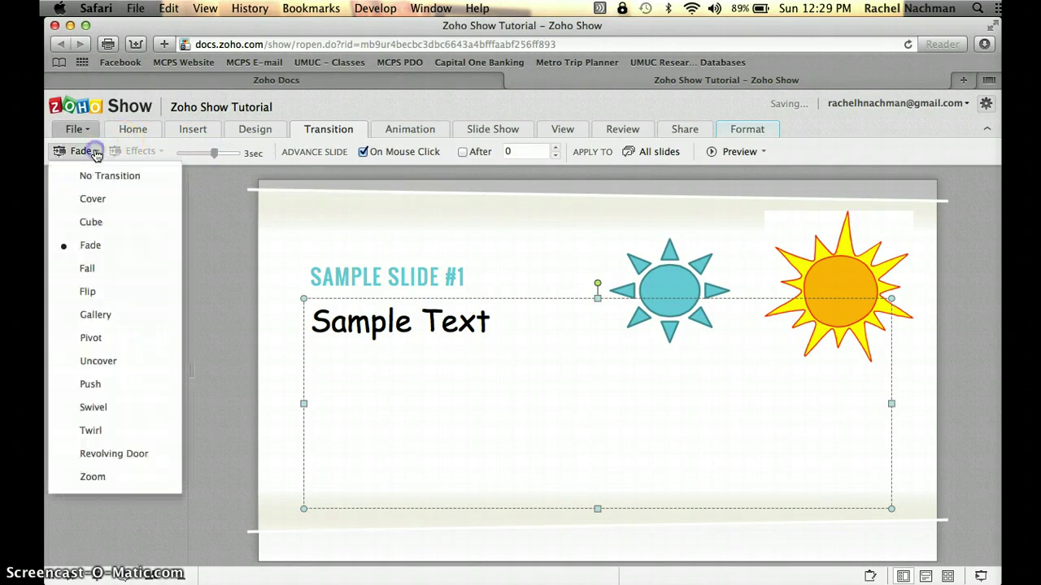
left_click(82, 243)
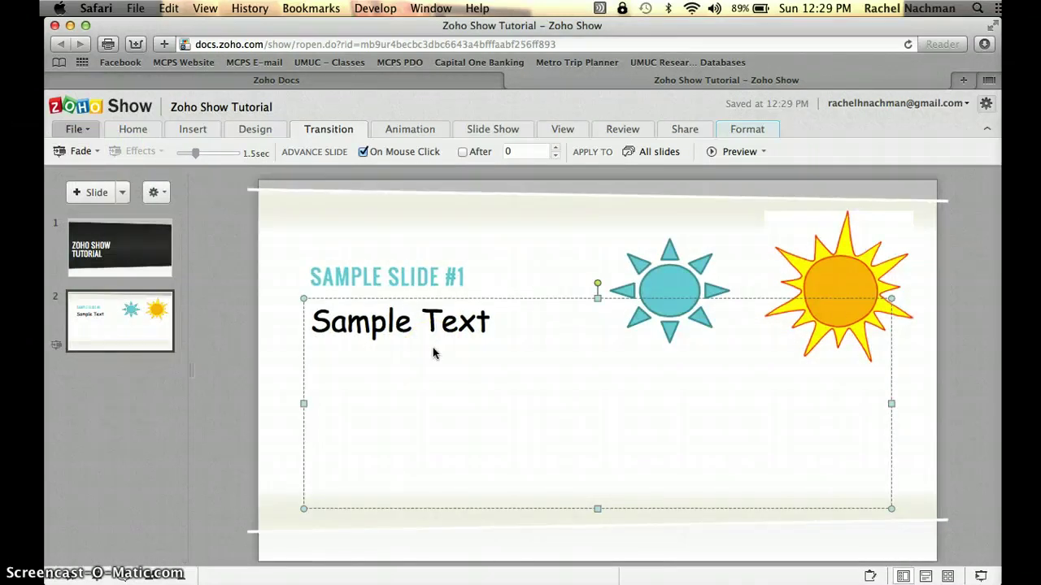
left_click(337, 153)
left_click(392, 160)
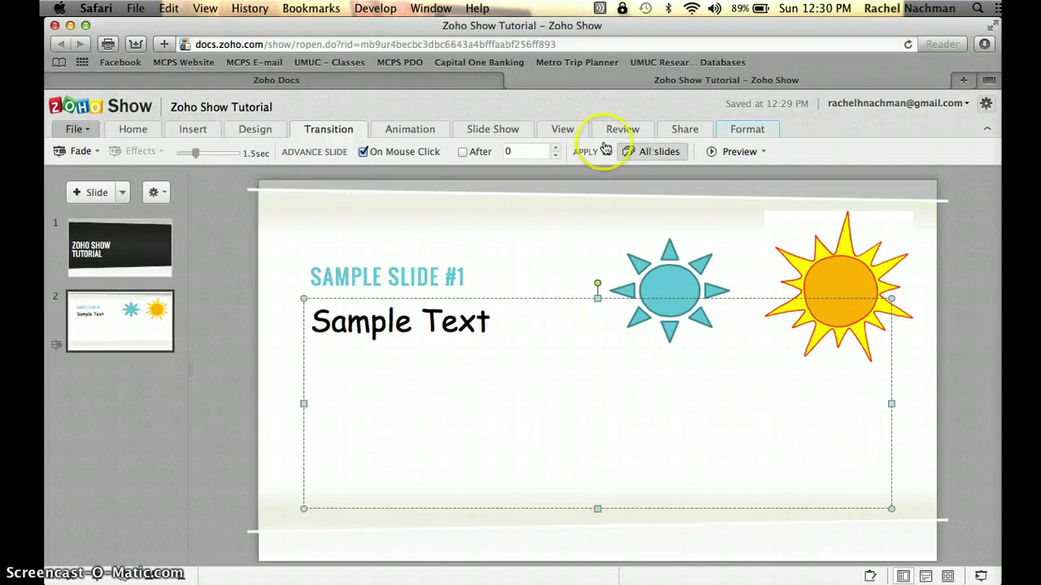
- Give the yellow sun picture a Fly In entrance animation from the Bottom-Right direction
left_click(423, 137)
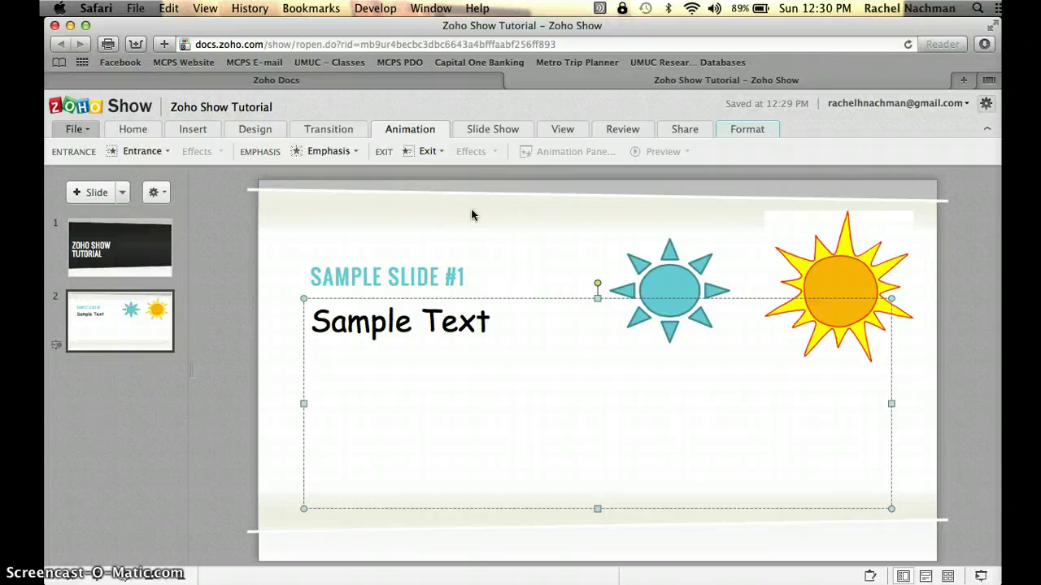
left_click(838, 278)
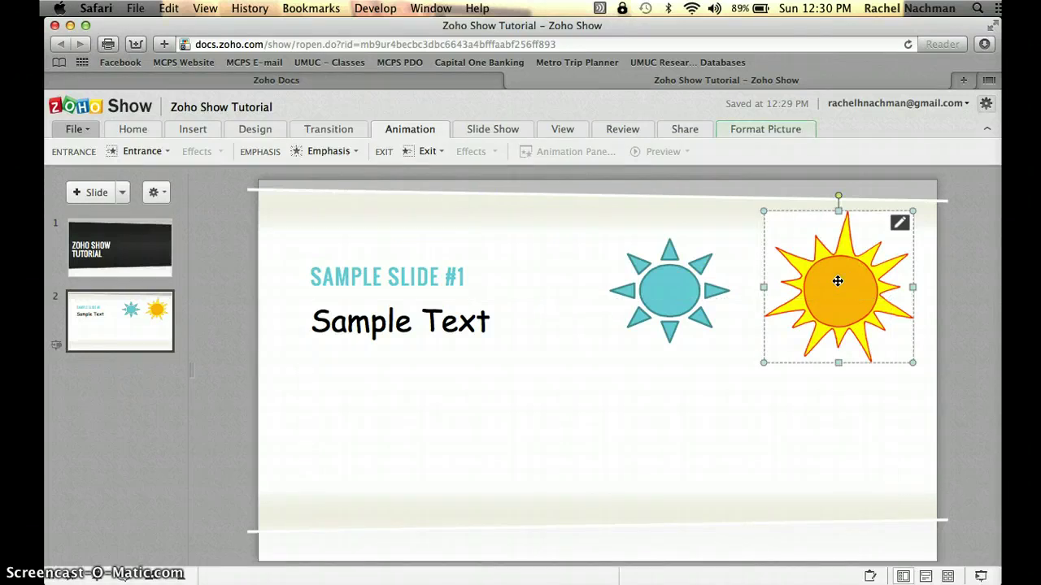
left_click(162, 153)
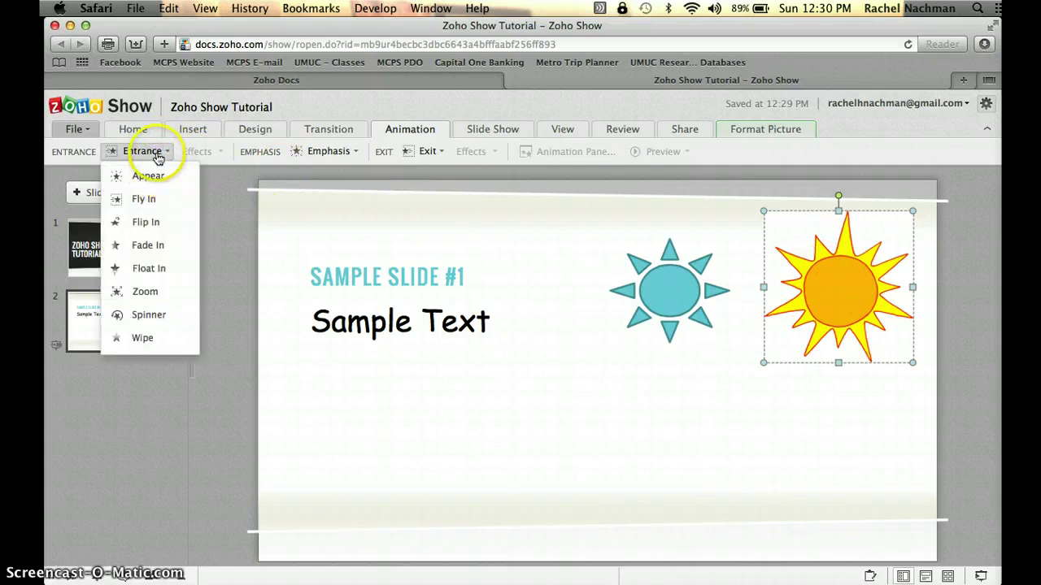
left_click(155, 203)
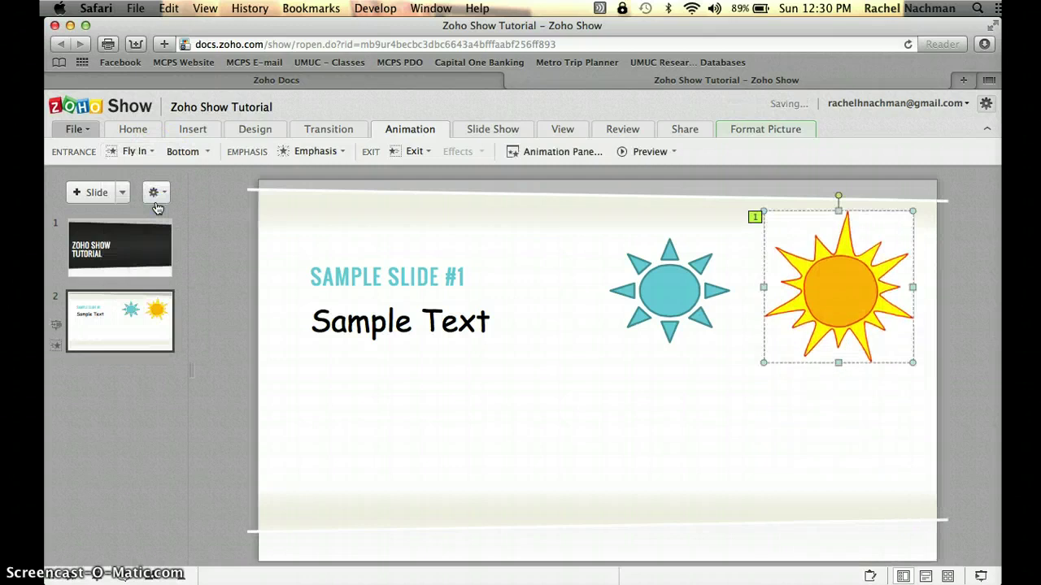
left_click(205, 155)
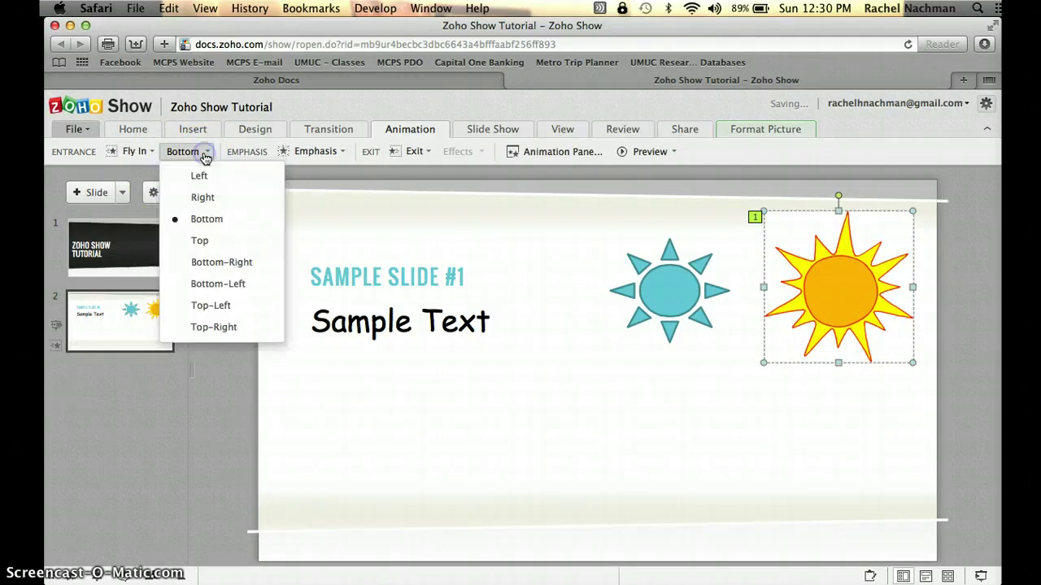
left_click(202, 270)
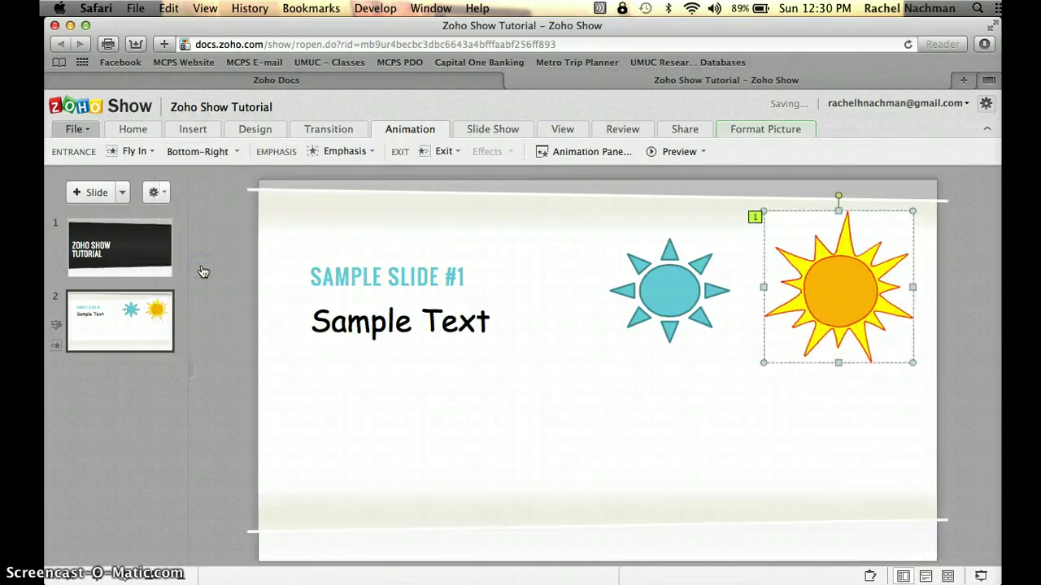
- Select and deselect the teal sun shape, and preview slide 2's animation
left_click(642, 279)
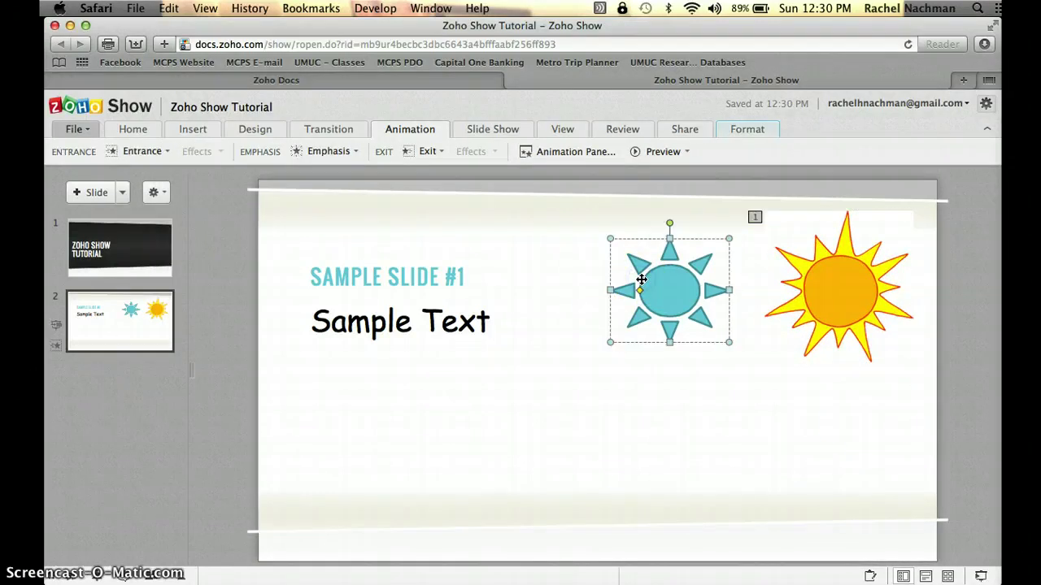
left_click(213, 172)
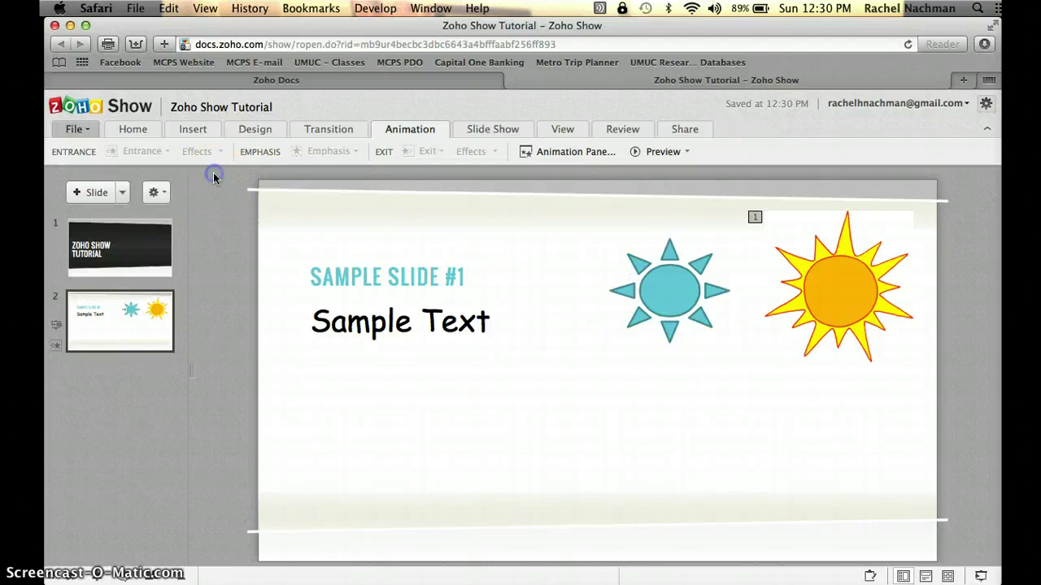
left_click(663, 153)
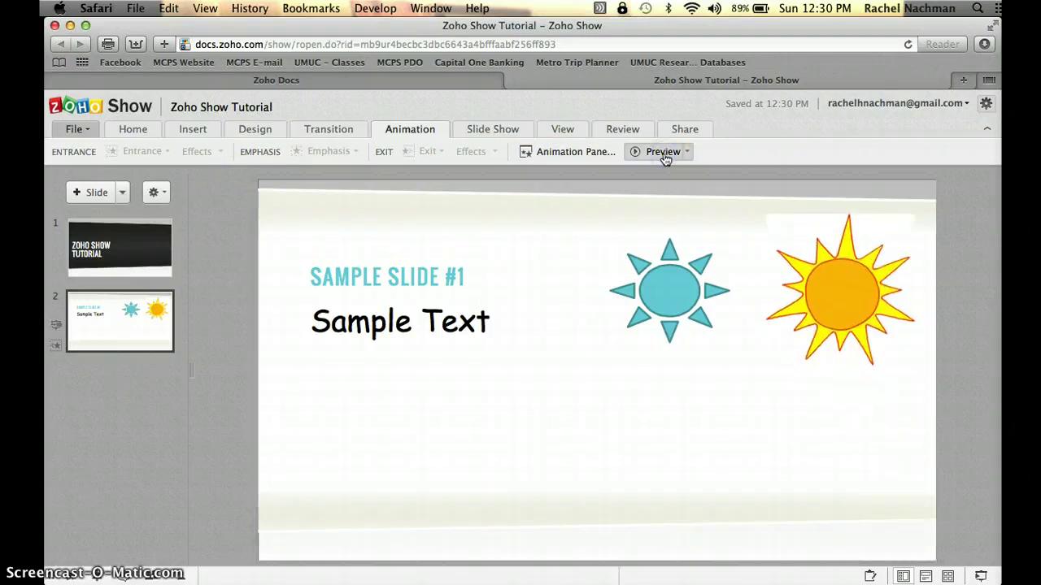
left_click(661, 156)
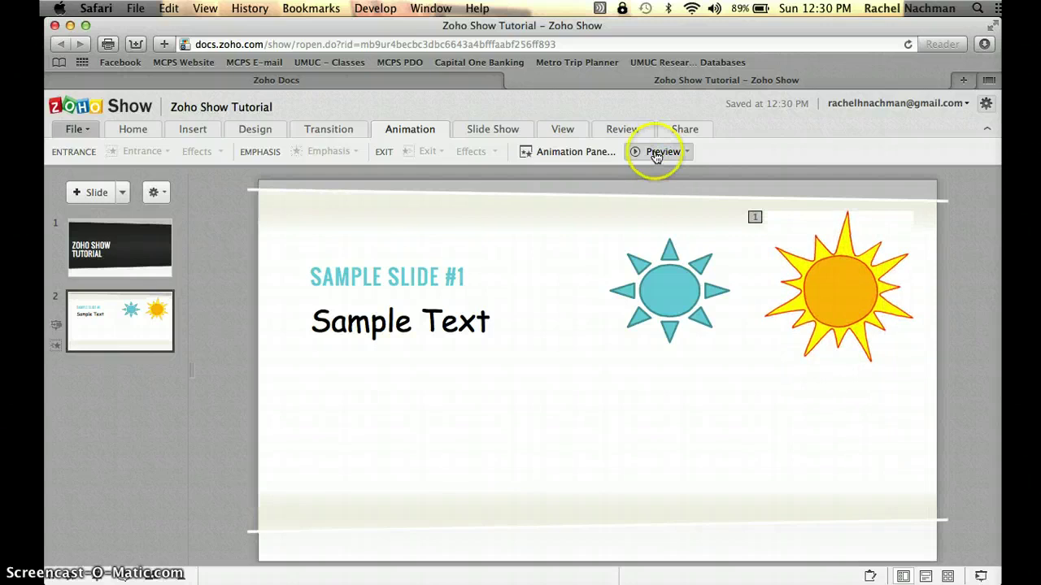
- Give the teal sun shape a Zoom entrance animation and preview slide 2's animations
left_click(674, 273)
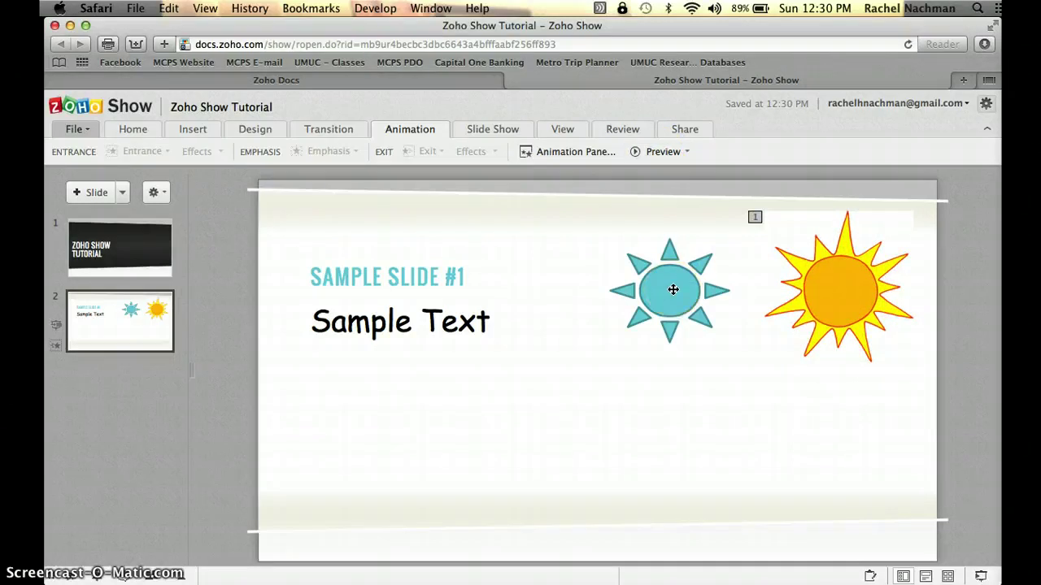
left_click(673, 289)
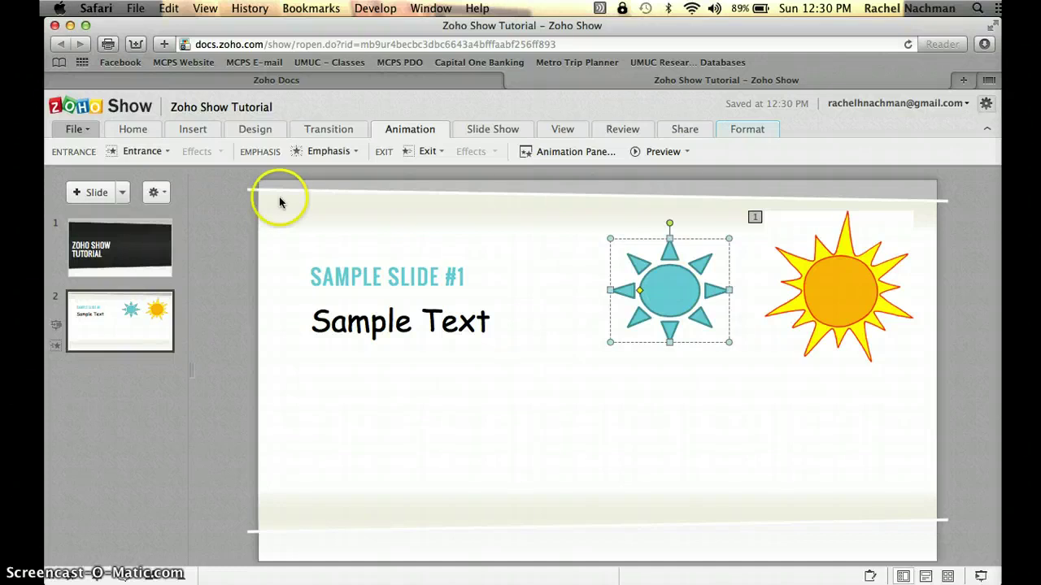
left_click(168, 153)
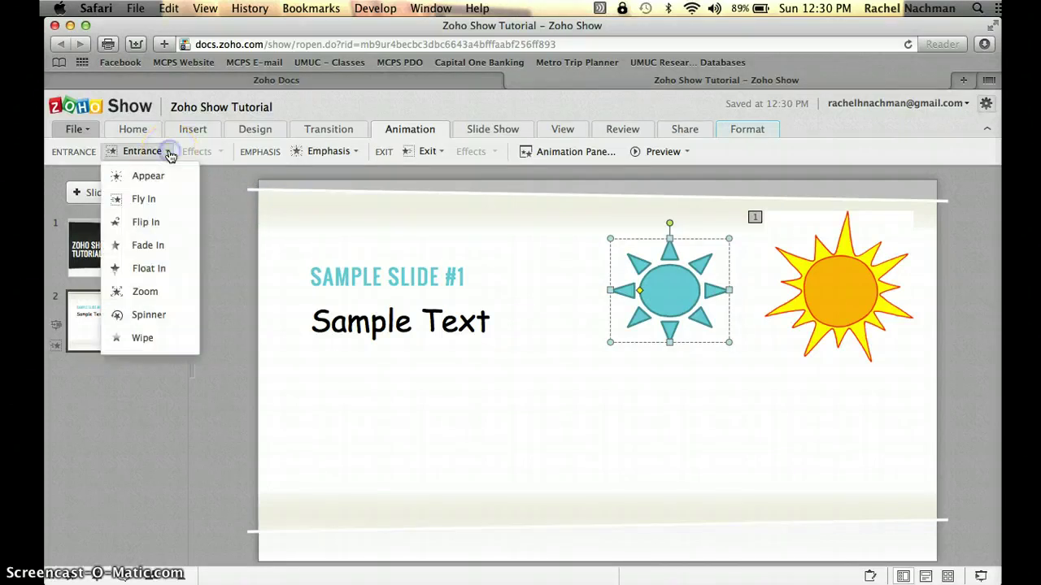
left_click(146, 289)
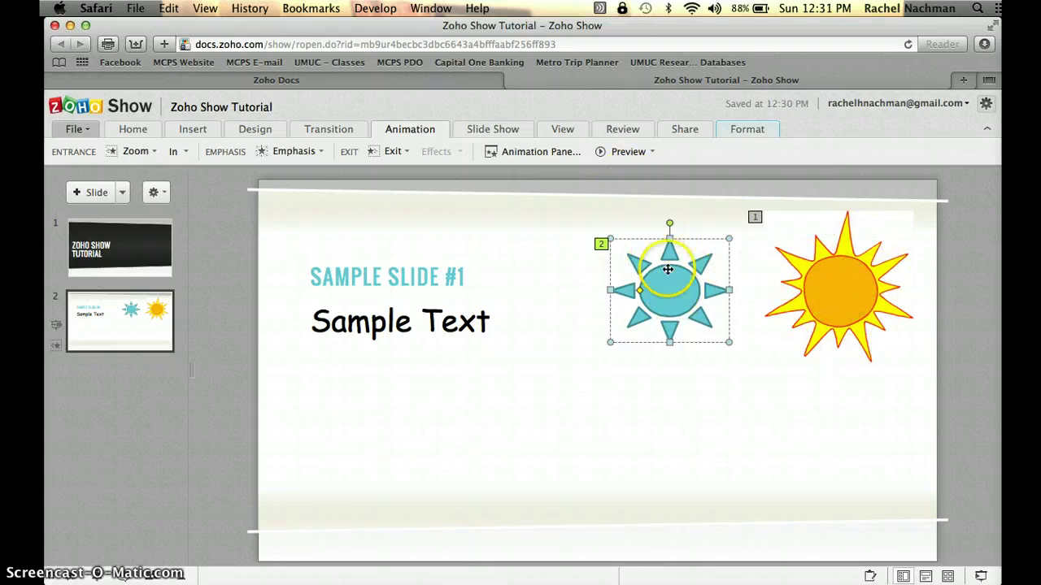
left_click(623, 153)
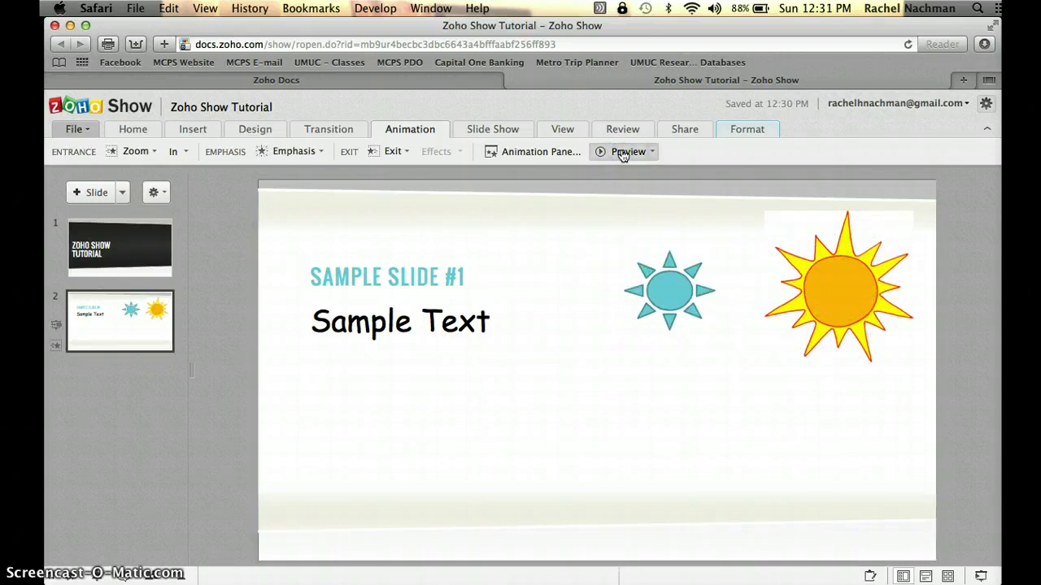
left_click(558, 260)
left_click(651, 154)
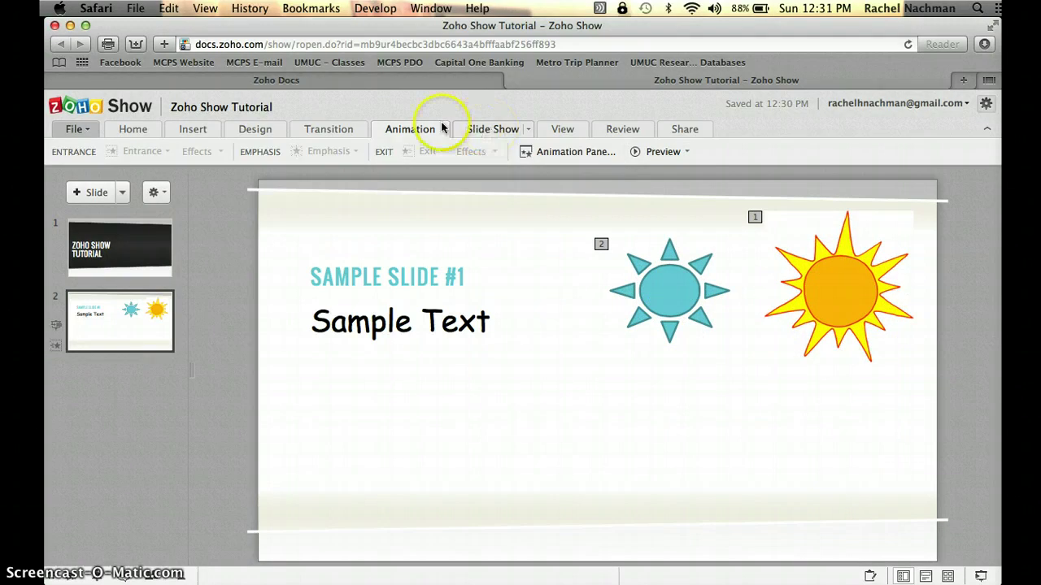
- Look over the slide show playback and setup, slide view and snapping, and review and version options
left_click(495, 131)
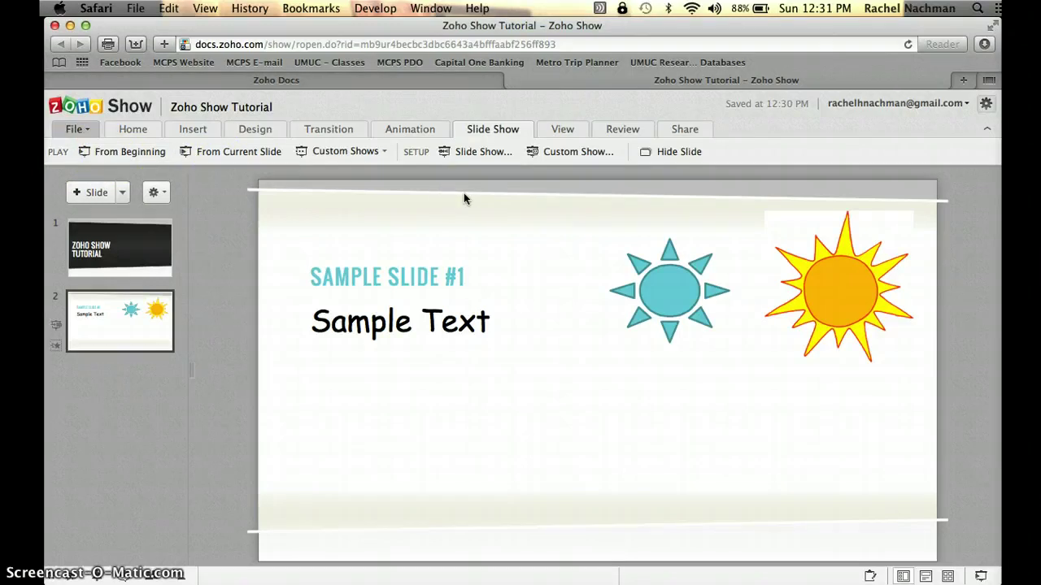
left_click(561, 137)
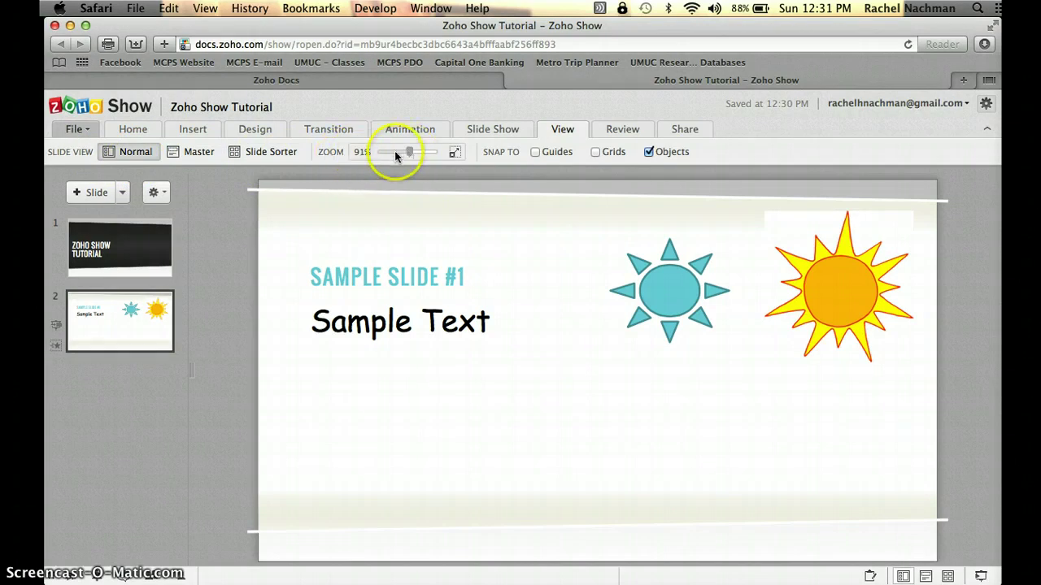
left_click(623, 129)
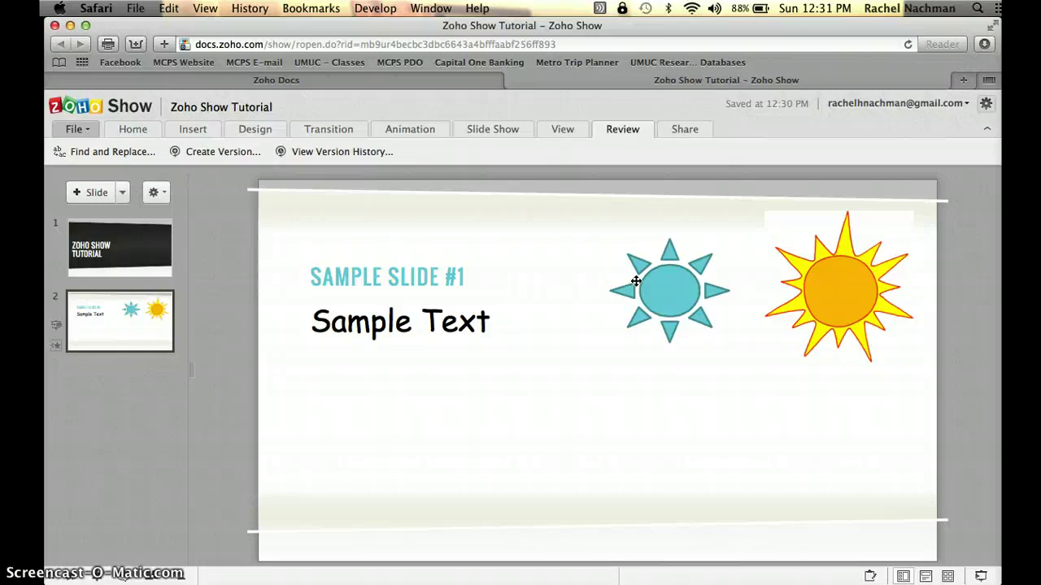
left_click(671, 190)
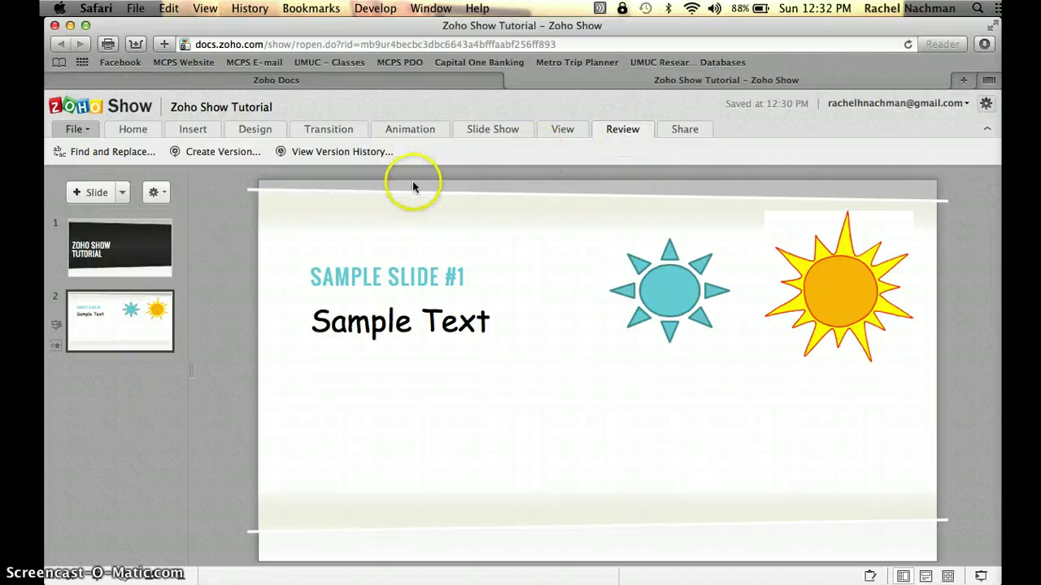